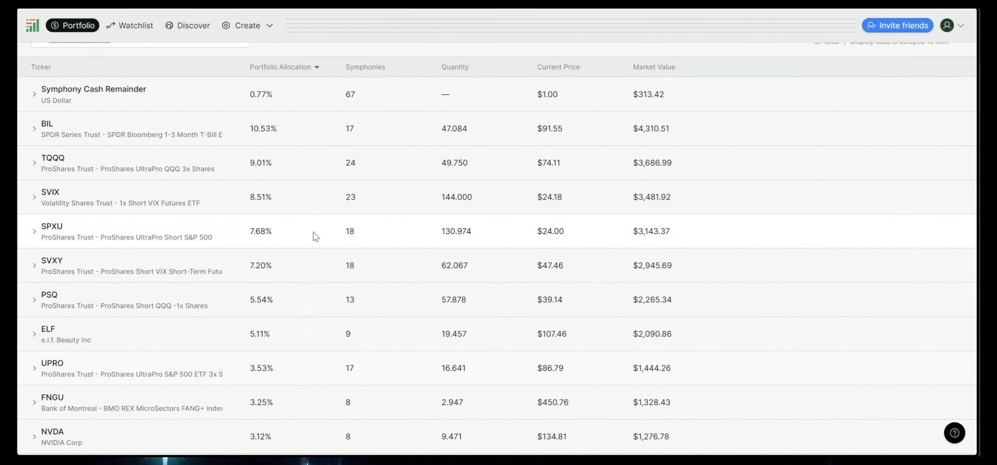
# Step: Open the stocks watchlist and examine its performance columns and the available column display options
pyautogui.scroll(1, 419, 129)
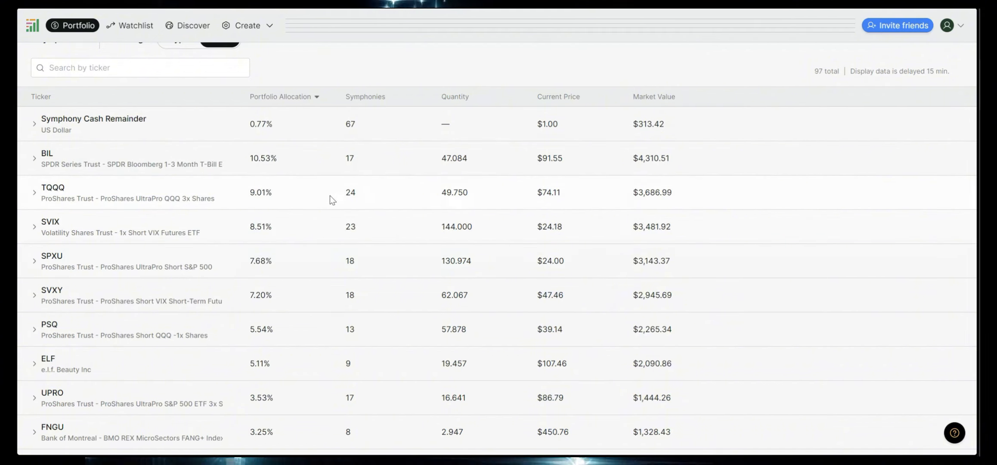
pyautogui.scroll(1, 182, 110)
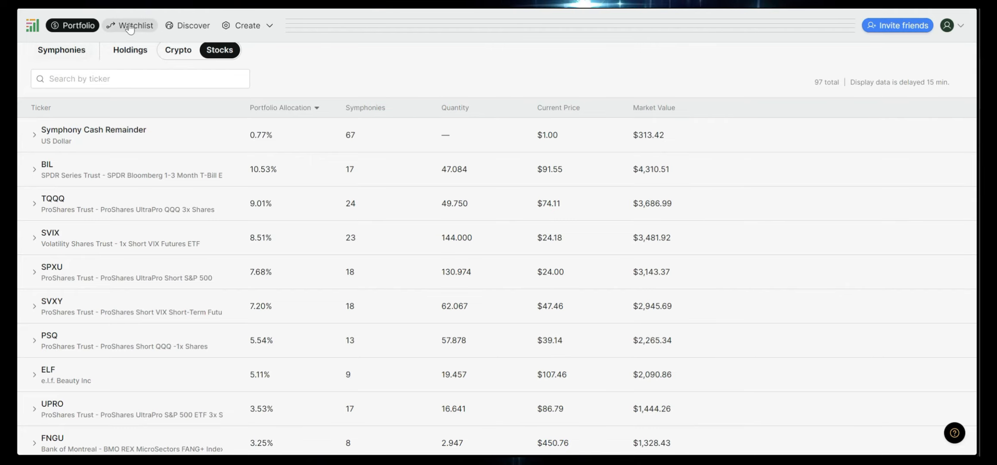
pyautogui.click(133, 28)
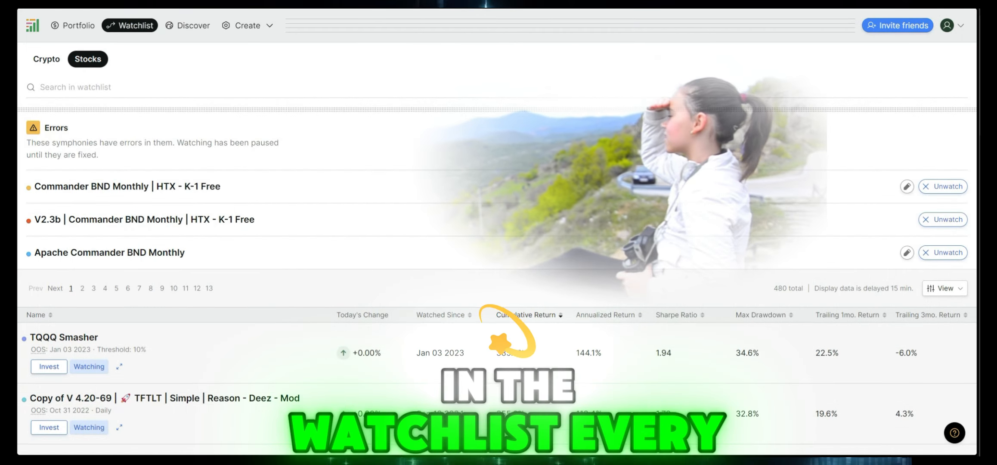
pyautogui.scroll(-4, 497, 253)
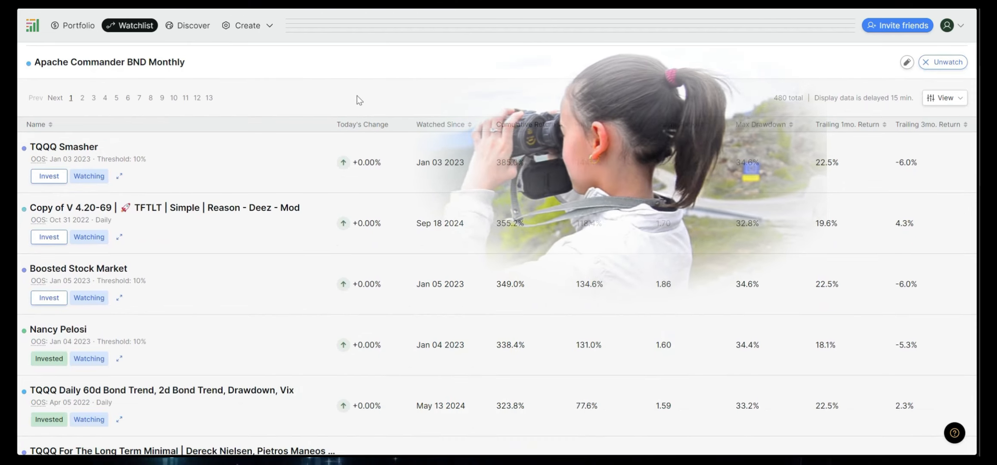
pyautogui.scroll(-1, 327, 95)
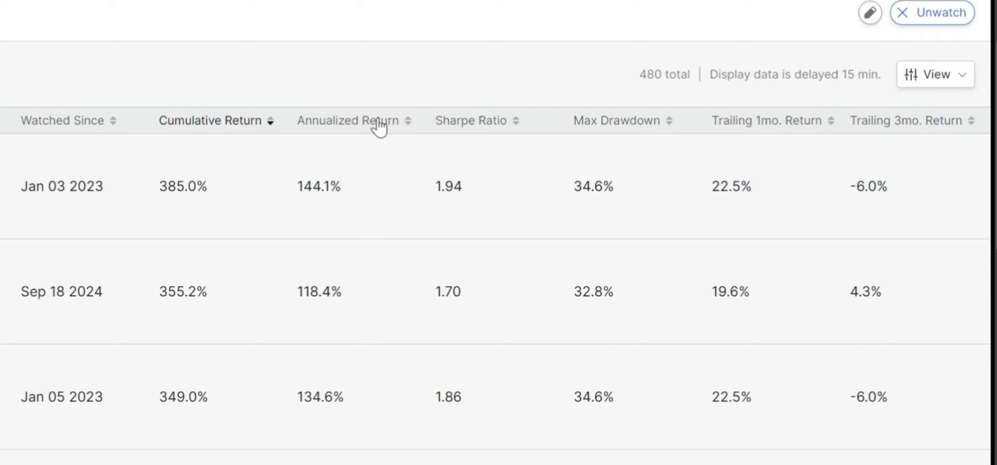
pyautogui.click(924, 77)
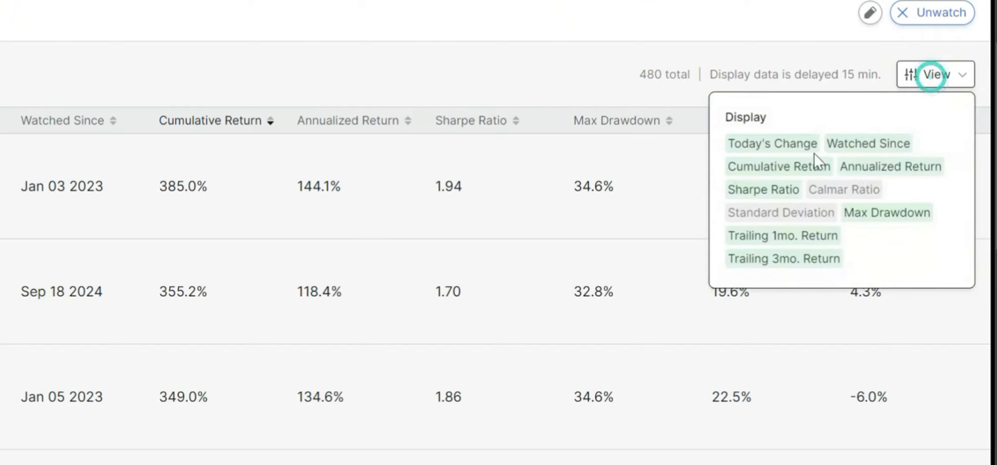
pyautogui.click(518, 60)
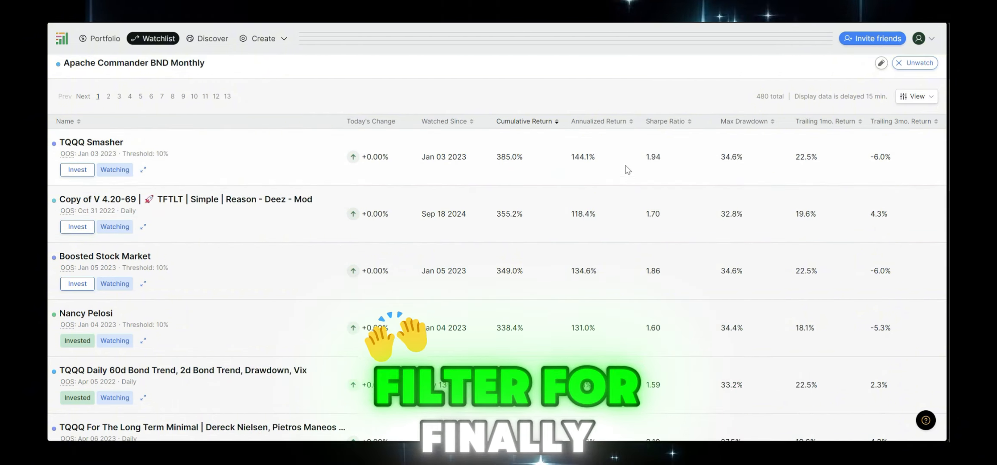
# Step: Open the Discover page and sort the Community symphonies by highest cumulative return
pyautogui.click(205, 41)
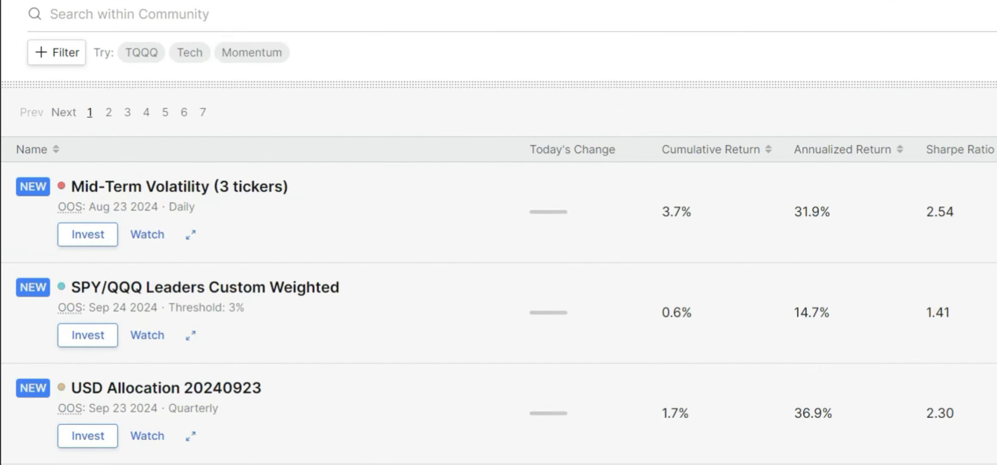
pyautogui.scroll(-1, 436, 39)
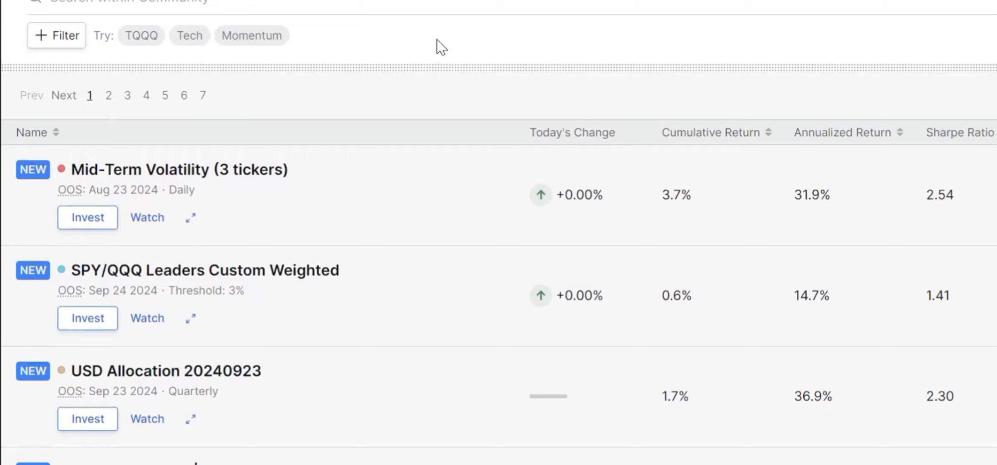
pyautogui.scroll(-2, 436, 38)
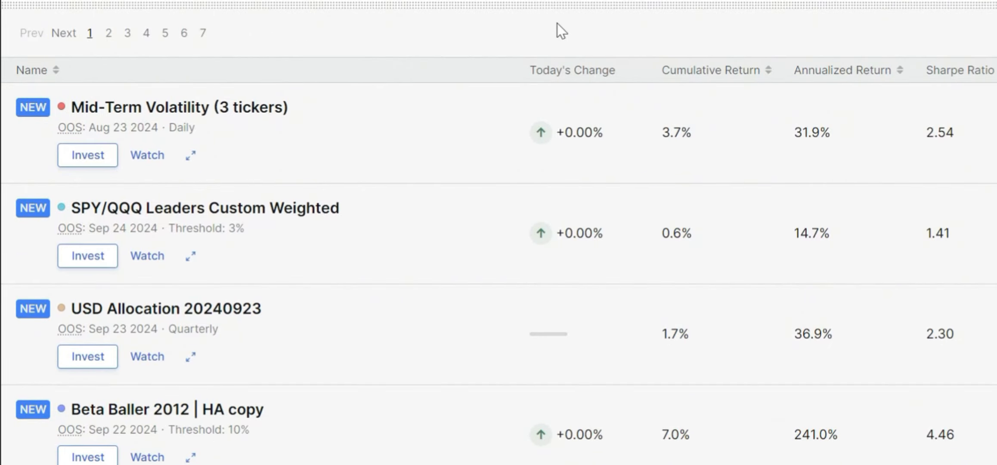
pyautogui.scroll(-1, 557, 23)
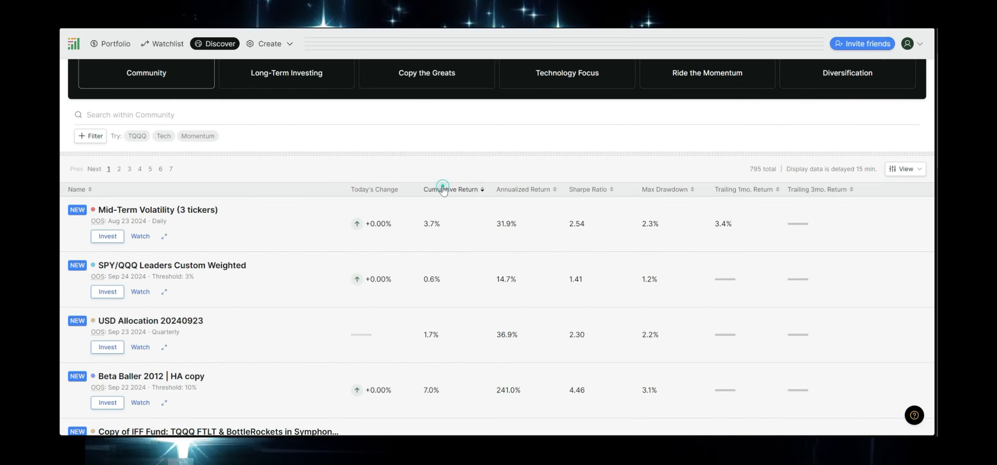
pyautogui.click(444, 189)
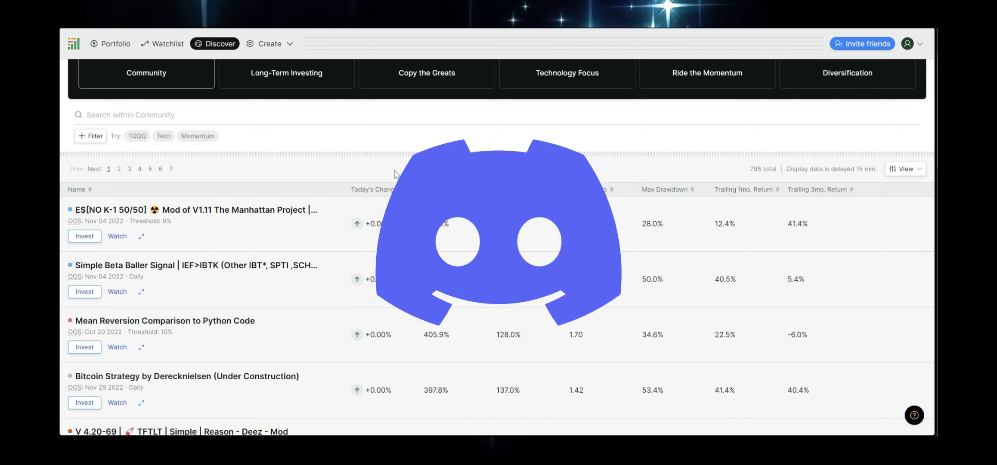
pyautogui.scroll(1, 394, 173)
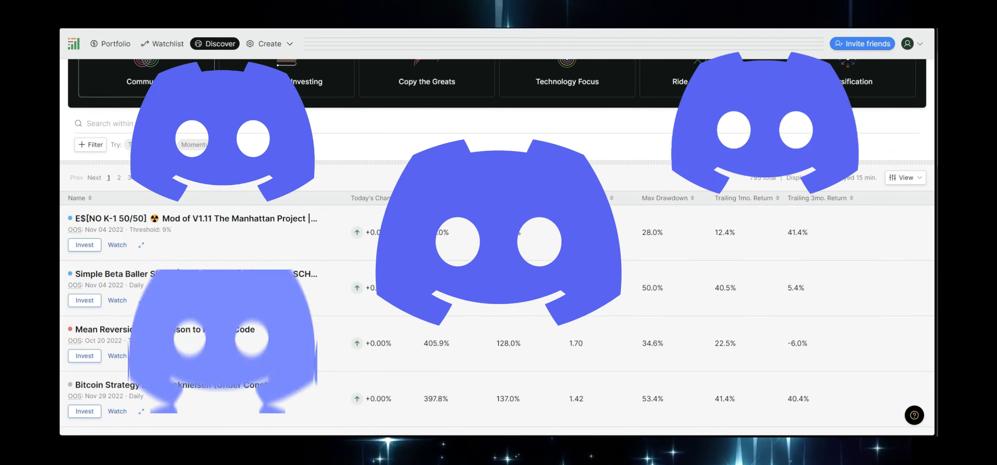
pyautogui.scroll(-1, 498, 245)
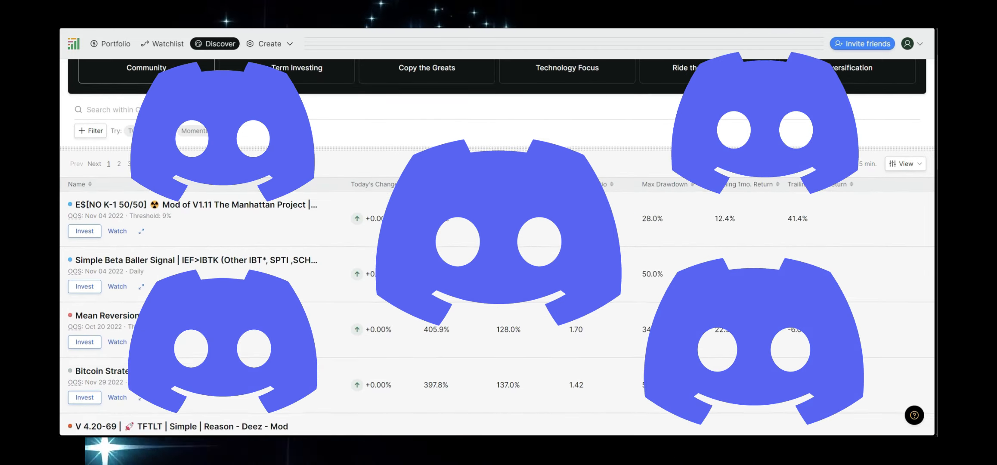
pyautogui.scroll(-2, 410, 166)
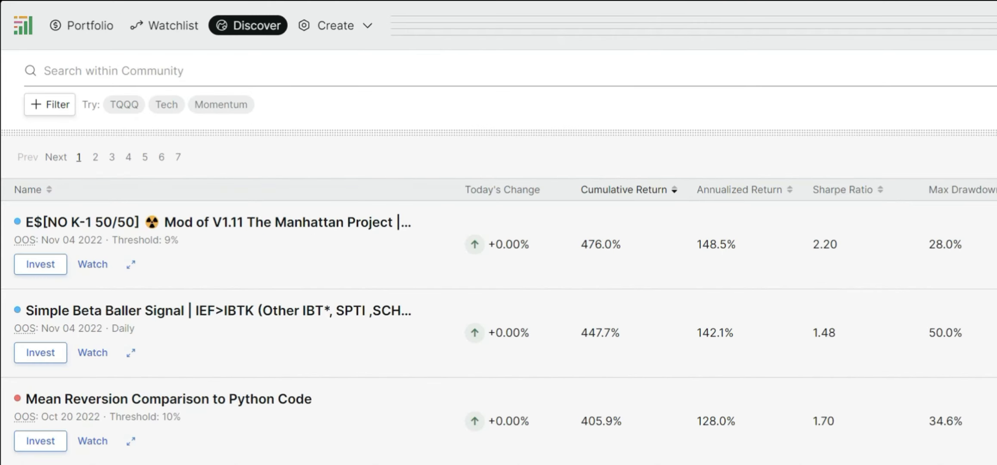
# Step: Create a new symphony of type Stocks
pyautogui.click(356, 25)
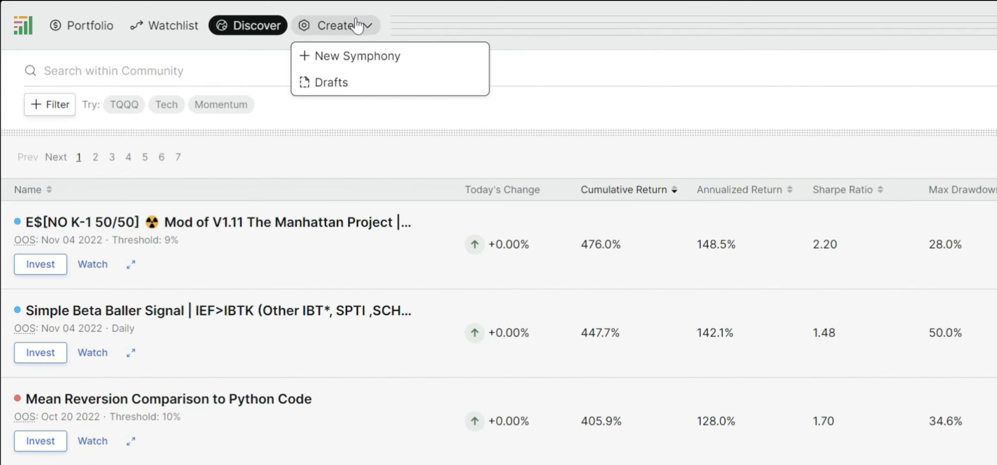
pyautogui.click(339, 65)
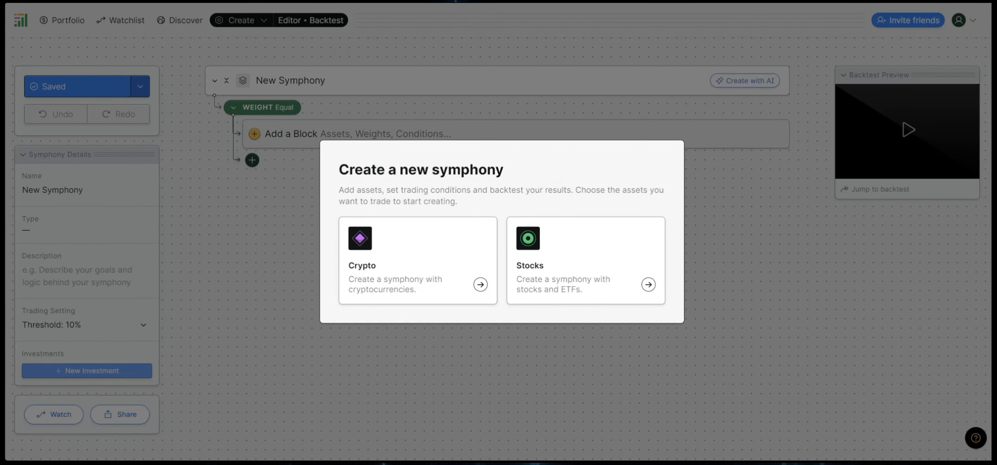
pyautogui.click(564, 241)
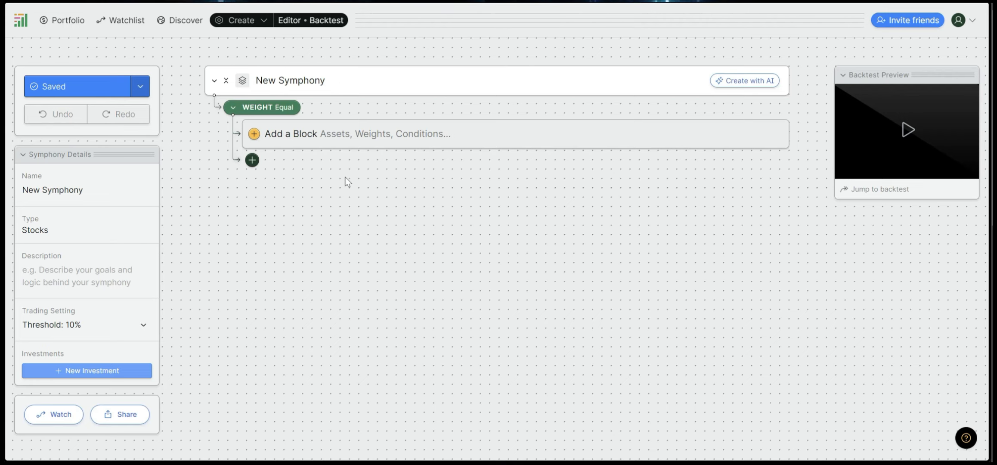
# Step: Add NVIDIA Corporation (NVDA) as an asset block under the symphony's equal weight
pyautogui.click(283, 137)
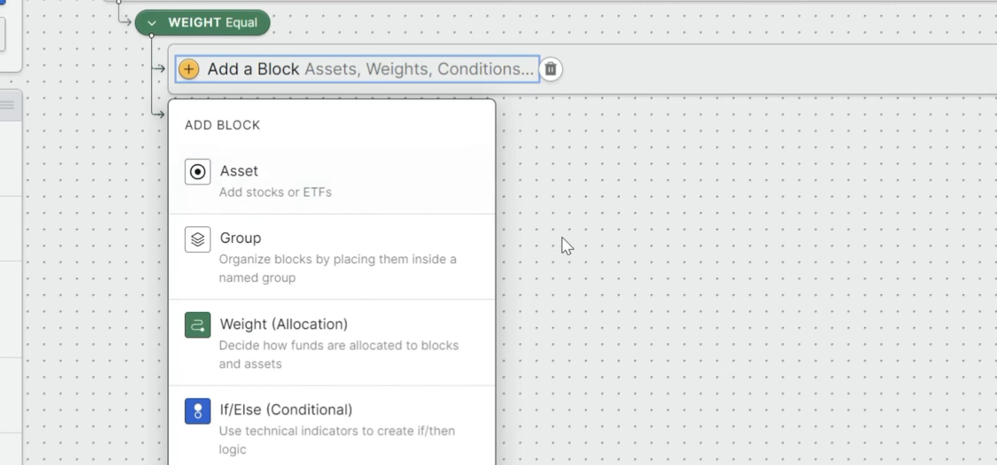
pyautogui.click(296, 167)
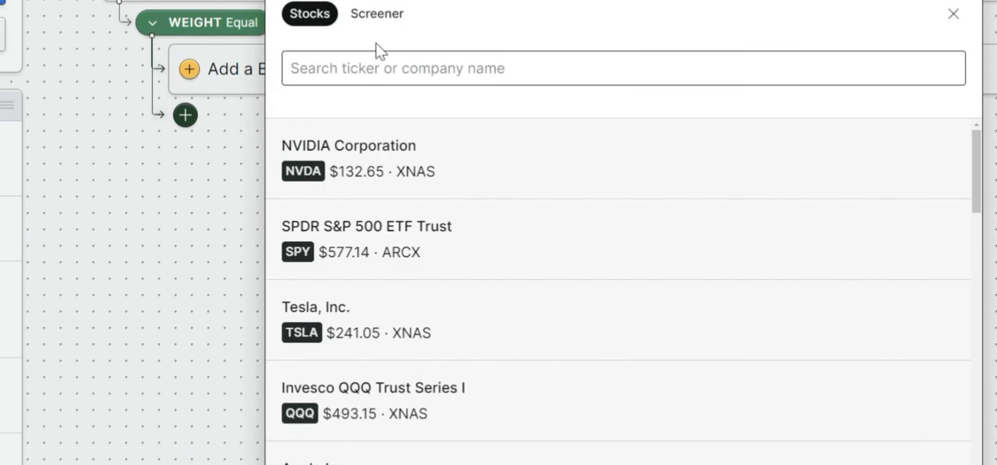
pyautogui.click(382, 163)
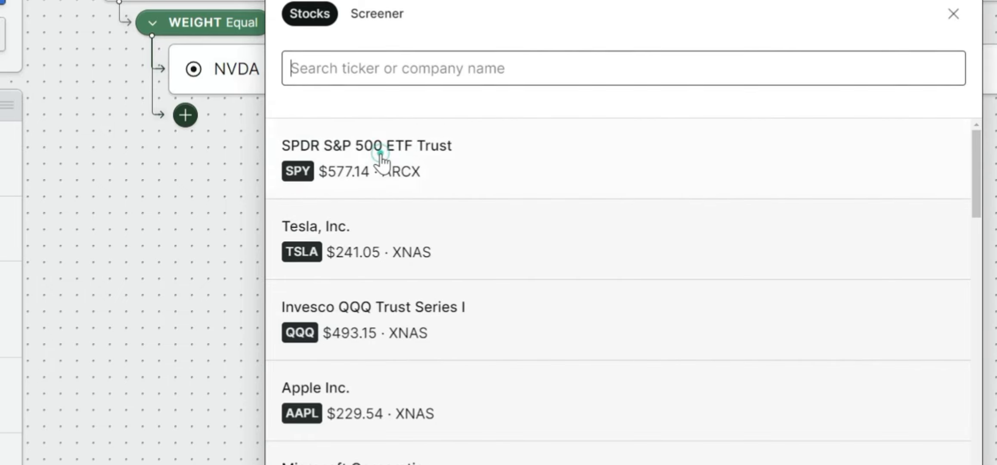
# Step: Add a Group block below NVDA and nest a Weight (Allocation) block inside the group
pyautogui.click(234, 137)
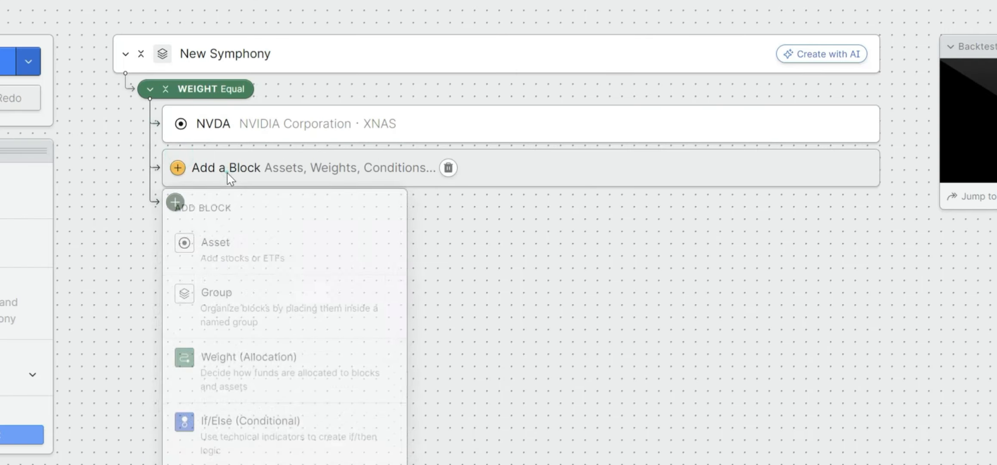
pyautogui.click(261, 304)
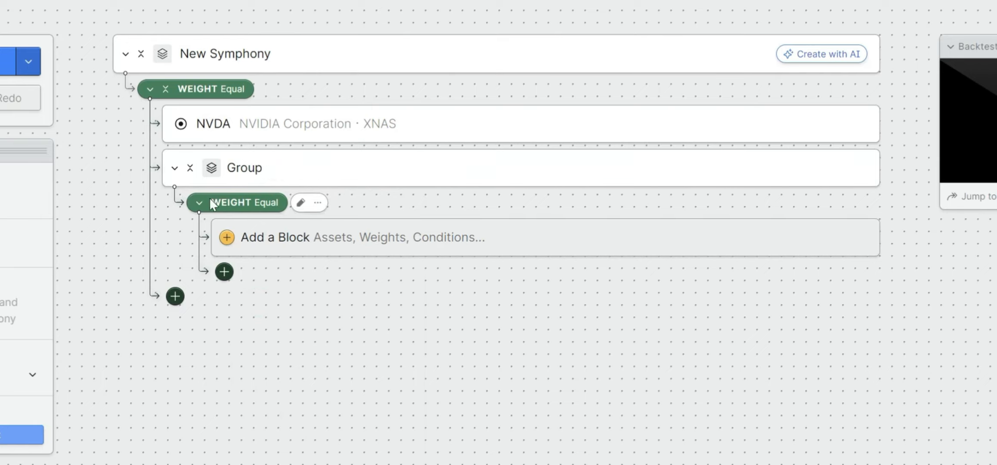
pyautogui.click(276, 238)
pyautogui.click(261, 315)
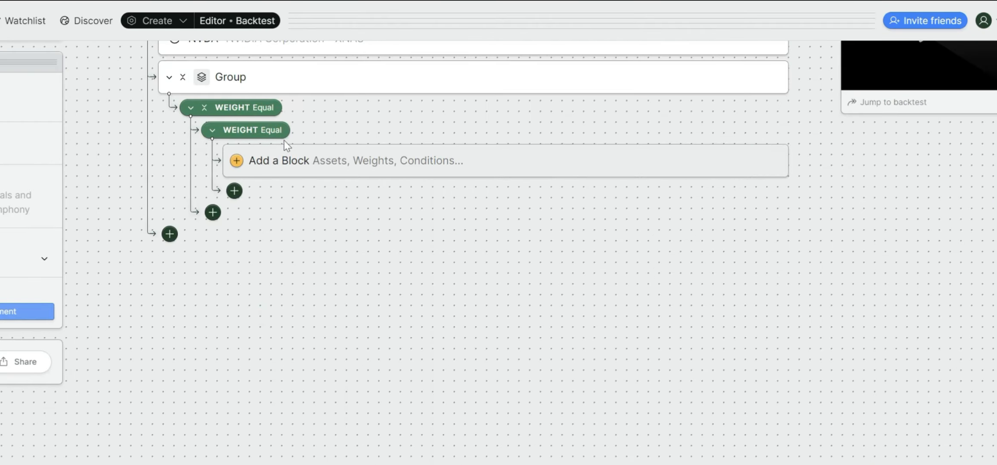
# Step: Set the weighting type of the nested weight block in the group to Specified
pyautogui.click(302, 131)
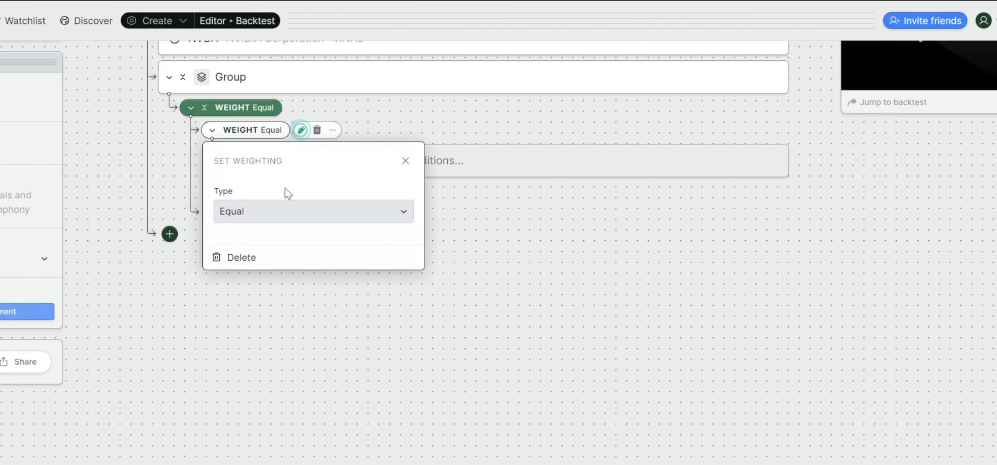
pyautogui.click(292, 212)
pyautogui.click(286, 257)
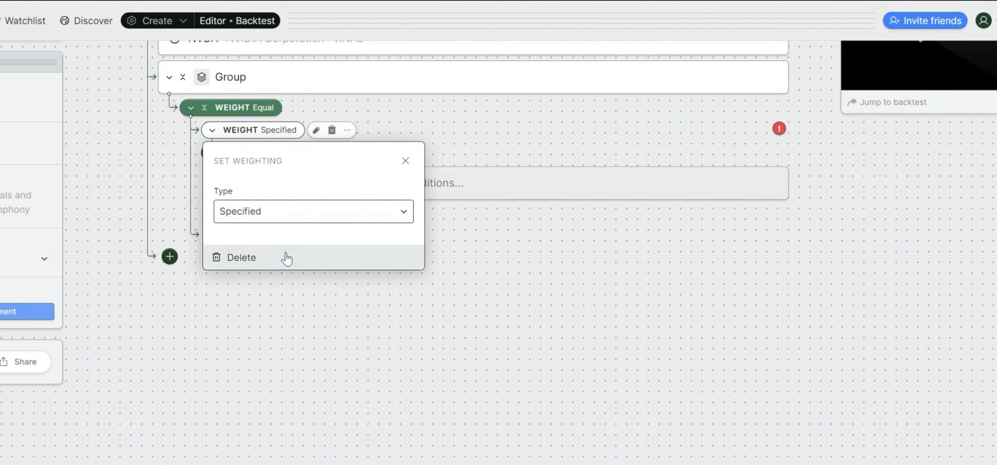
pyautogui.click(502, 251)
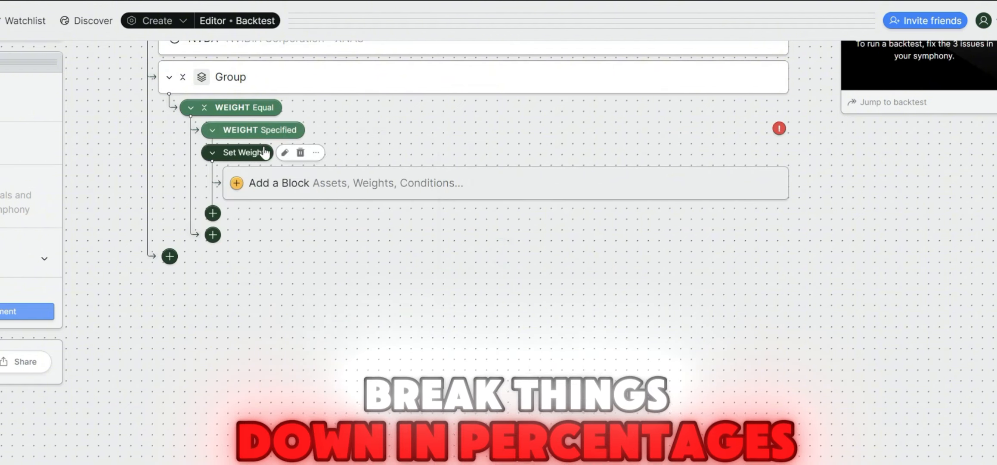
# Step: Review the Inverse Volatility and Market Cap weighting types and return the nested weight block to Equal
pyautogui.click(317, 130)
pyautogui.click(303, 220)
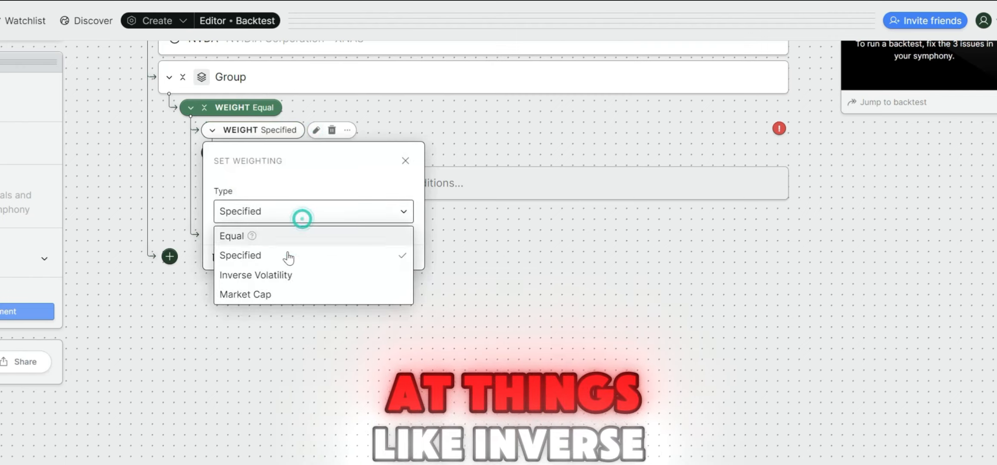
pyautogui.click(299, 276)
pyautogui.click(290, 221)
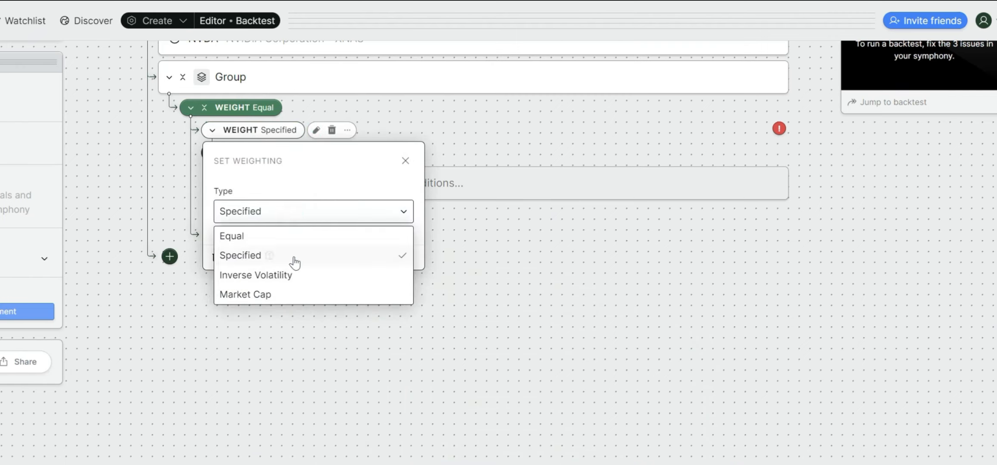
pyautogui.moveTo(300, 276)
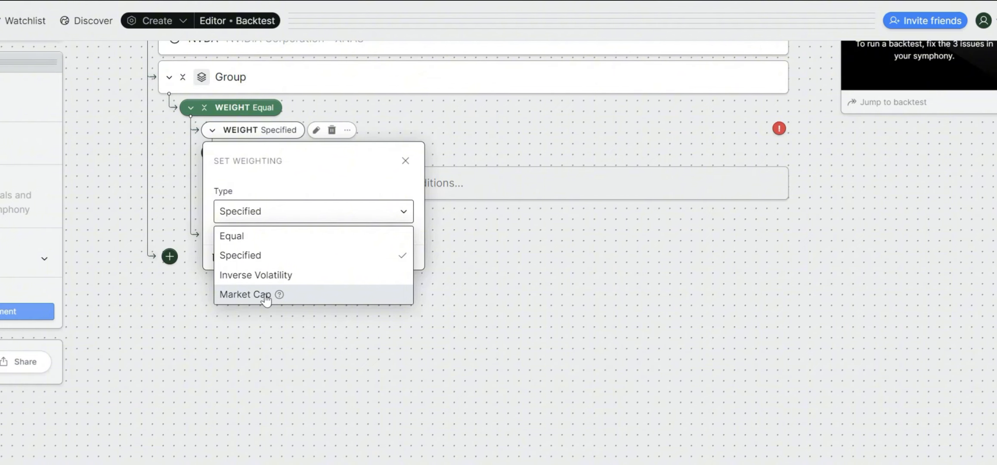
# Step: Add an If/Else (Conditional) block under the nested equal weight and set its first function to Relative Strength Index with a 14-day window
pyautogui.click(288, 162)
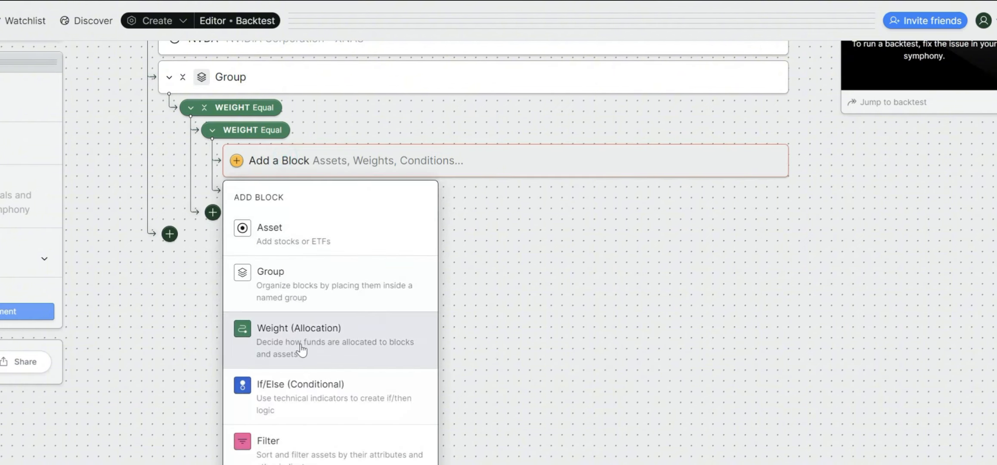
pyautogui.click(301, 389)
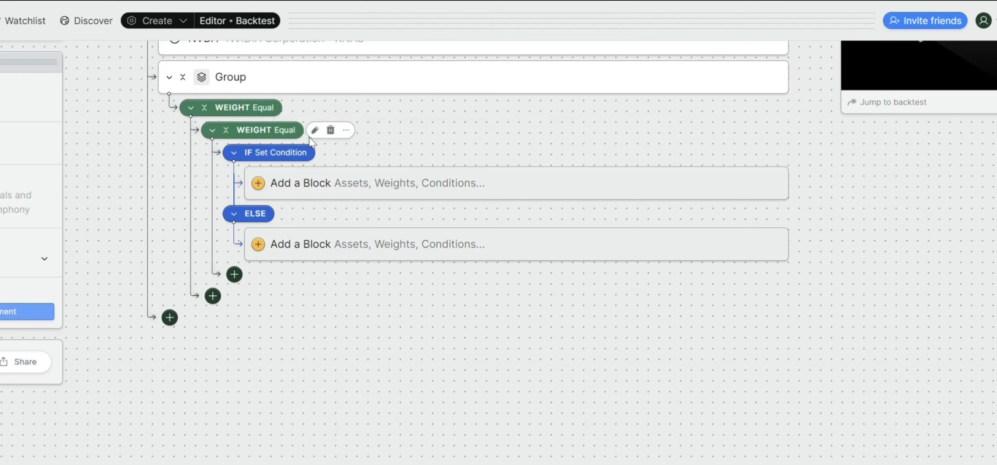
pyautogui.click(326, 153)
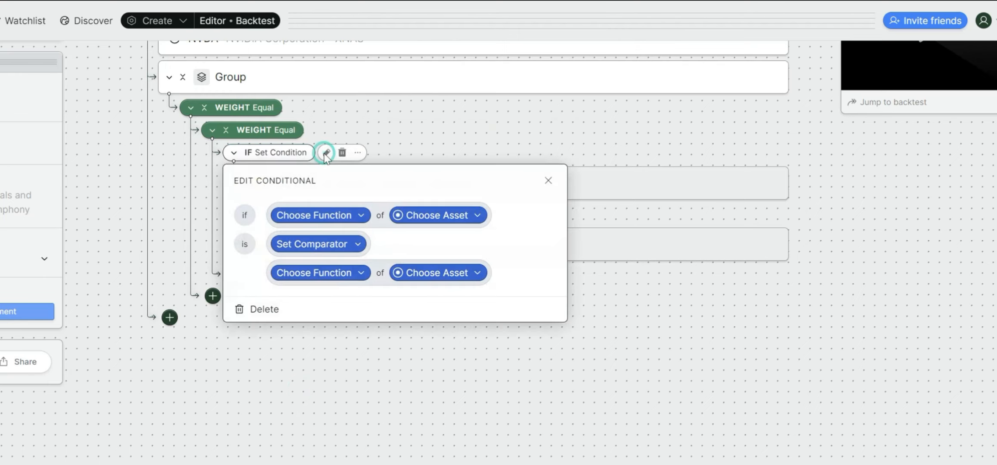
pyautogui.click(353, 216)
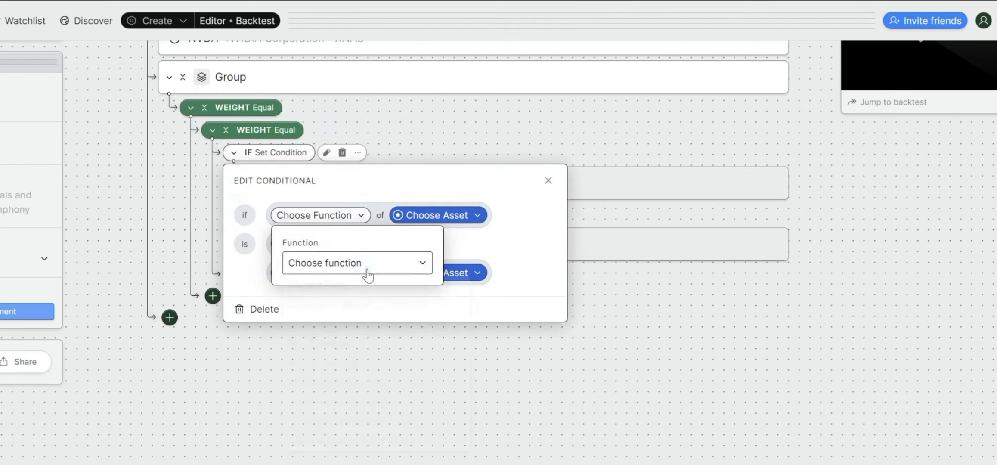
pyautogui.click(367, 275)
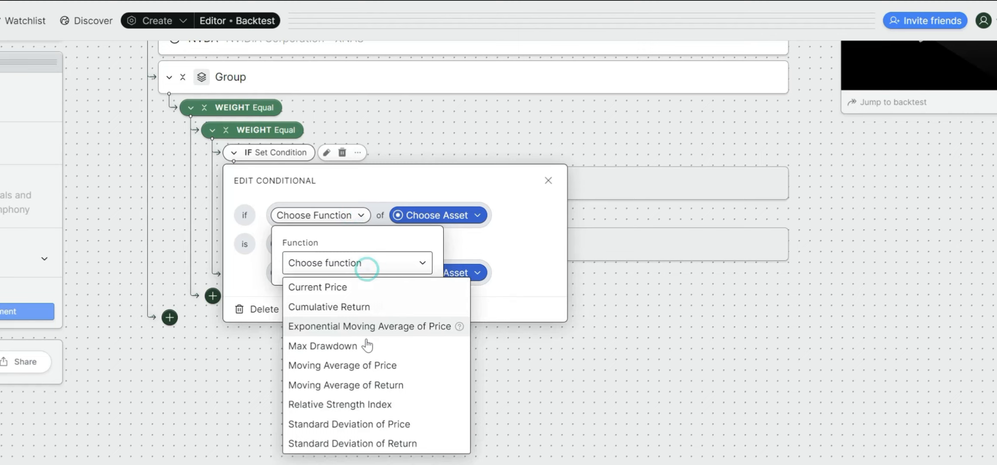
pyautogui.click(352, 407)
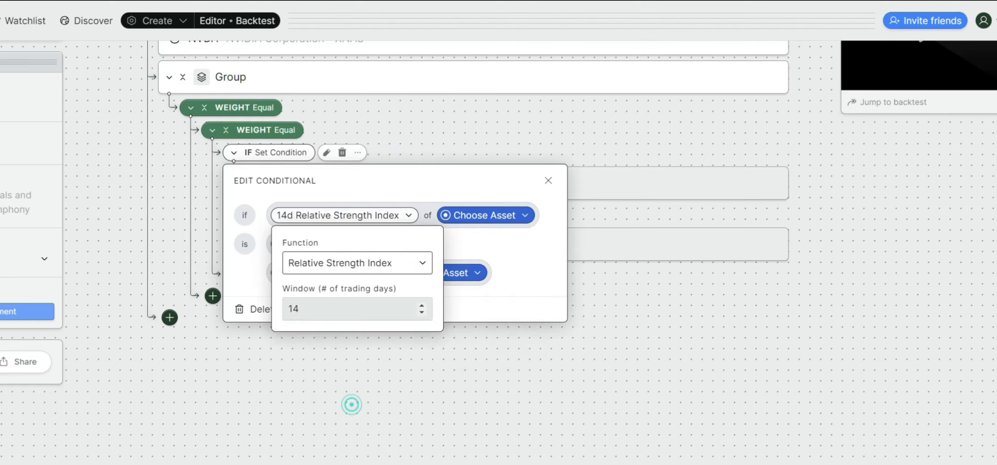
# Step: Complete the condition so the Relative Strength Index of NVDA is greater than a fixed value of 70%
pyautogui.click(478, 245)
pyautogui.click(486, 215)
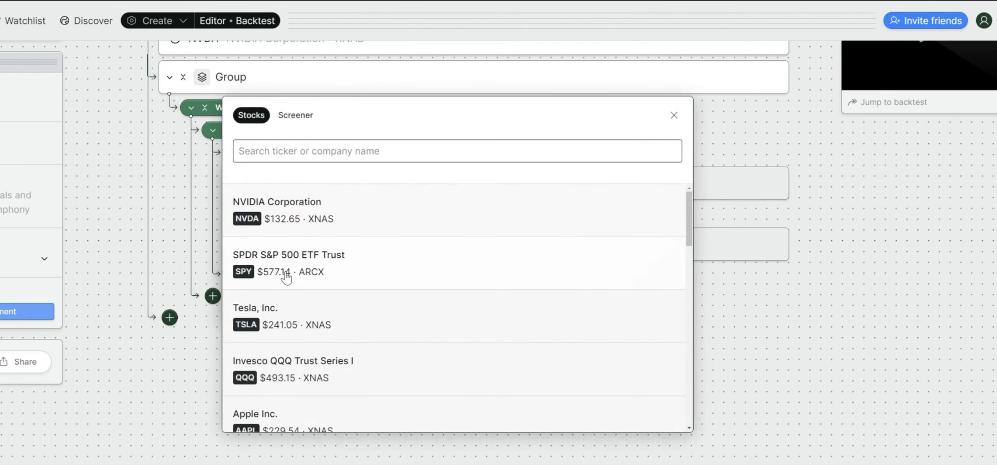
pyautogui.click(290, 218)
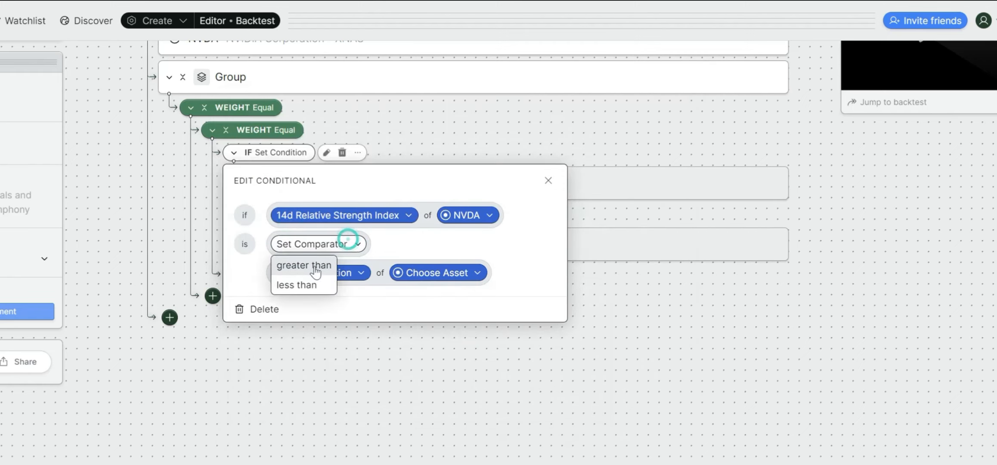
pyautogui.click(349, 273)
pyautogui.click(357, 299)
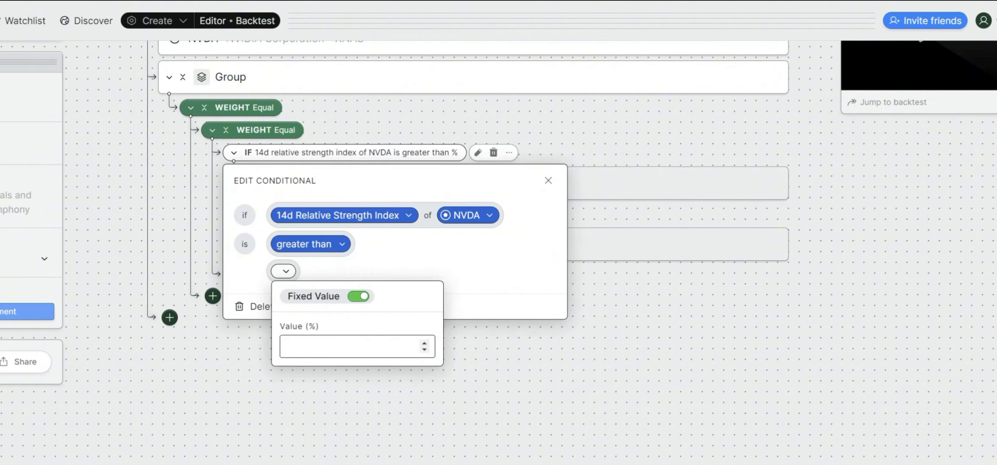
pyautogui.write('70')
pyautogui.press('Return')
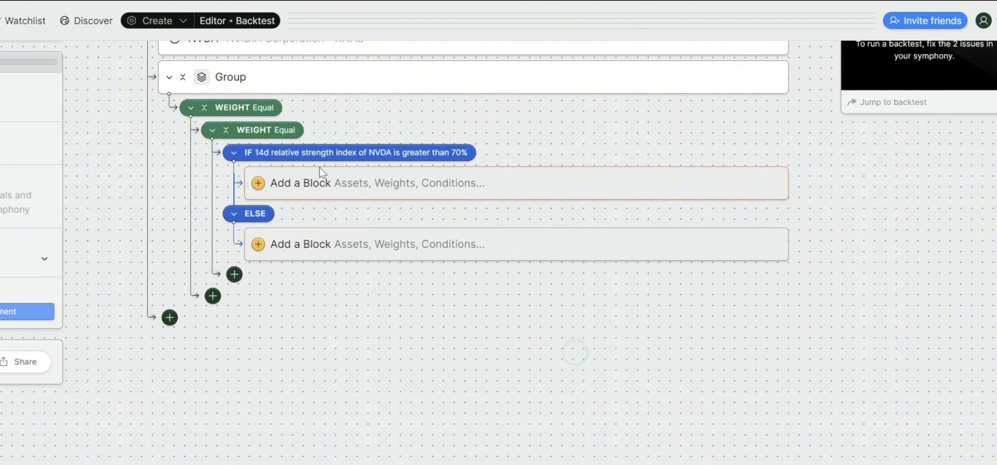
# Step: Add the SPDR Bloomberg 1-3 Month T-Bill ETF (BIL) as an asset in the IF branch
pyautogui.click(336, 185)
pyautogui.click(326, 246)
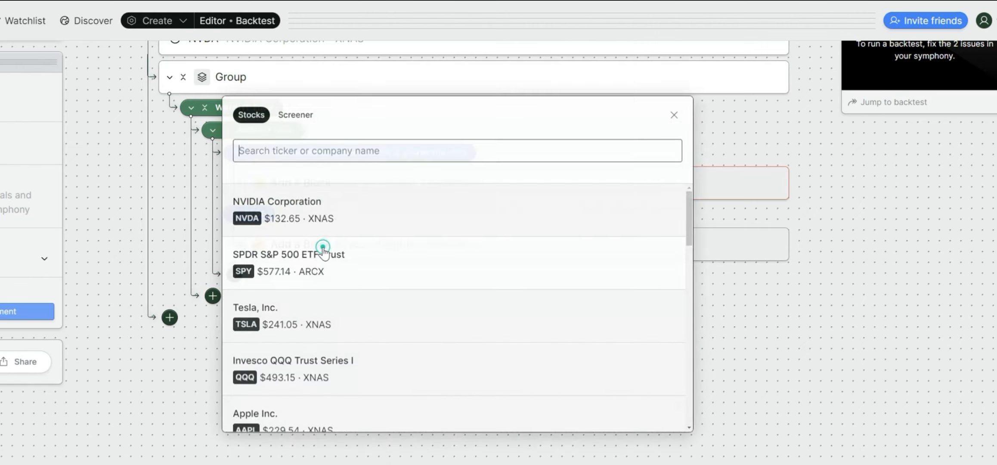
pyautogui.write('bil')
pyautogui.press('Return')
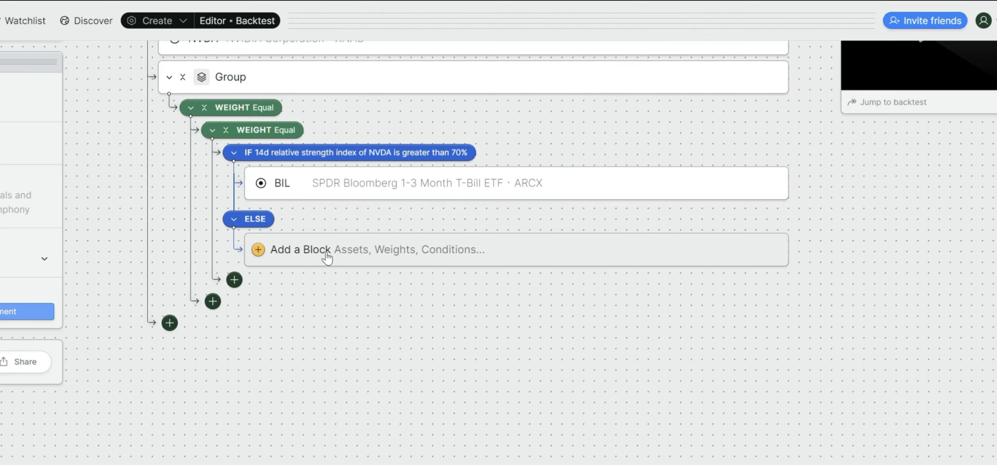
# Step: Set the filter block in the ELSE branch to sort by Cumulative Return over a 10-day window
pyautogui.scroll(1, 369, 235)
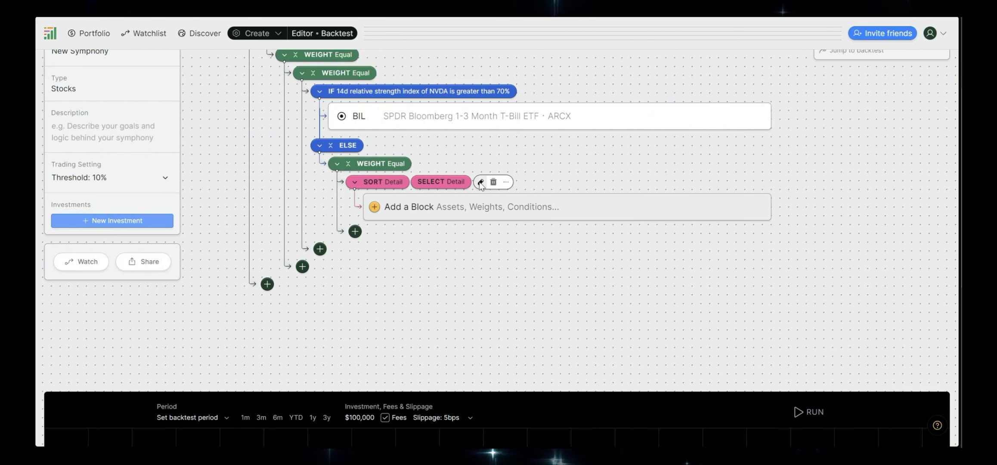
pyautogui.click(481, 182)
pyautogui.click(470, 233)
pyautogui.click(474, 269)
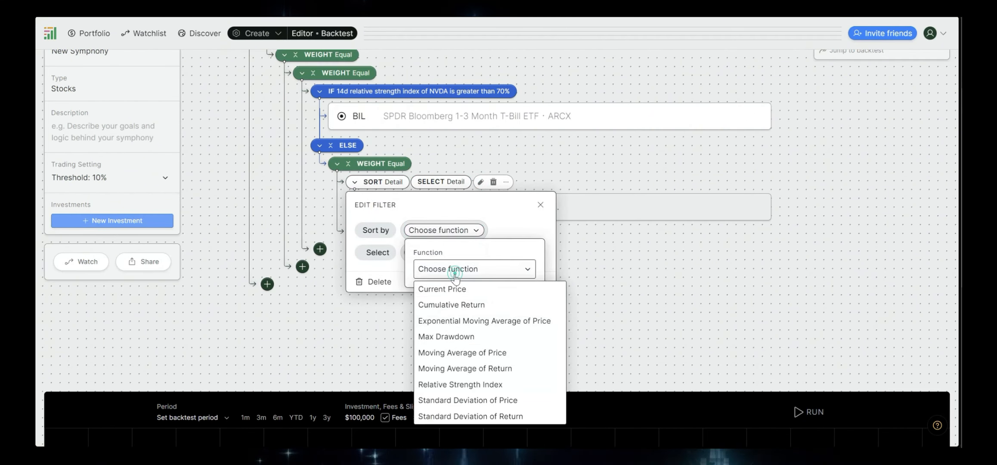
pyautogui.click(453, 305)
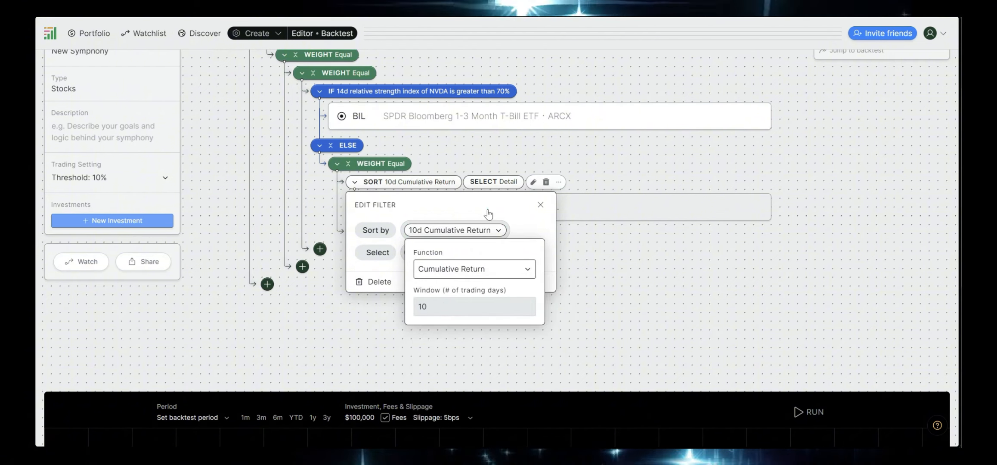
pyautogui.click(519, 208)
# Step: Set the filter in the ELSE branch to select the Top 2 assets
pyautogui.click(477, 253)
pyautogui.click(468, 290)
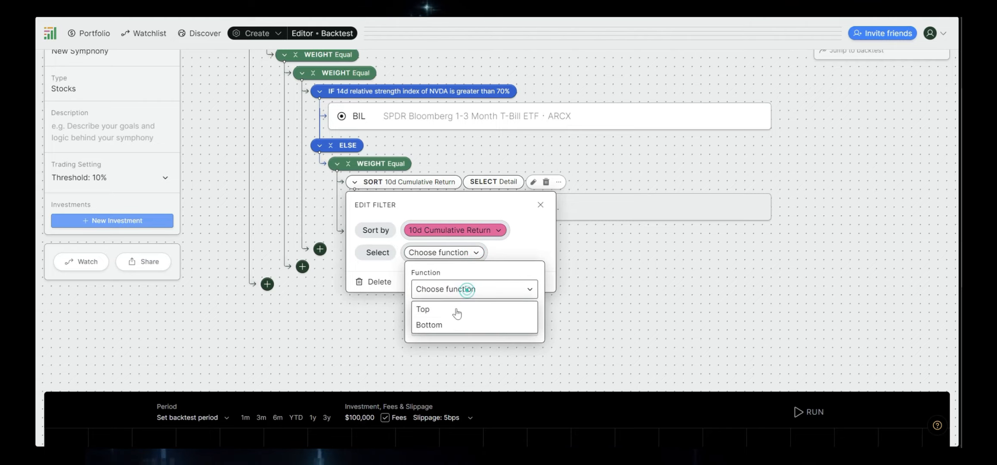
pyautogui.click(449, 313)
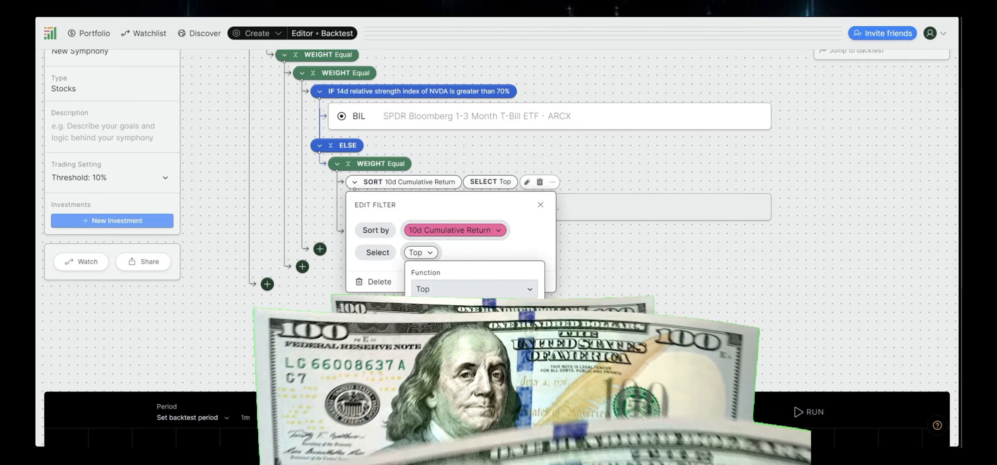
pyautogui.write('2')
pyautogui.press('Return')
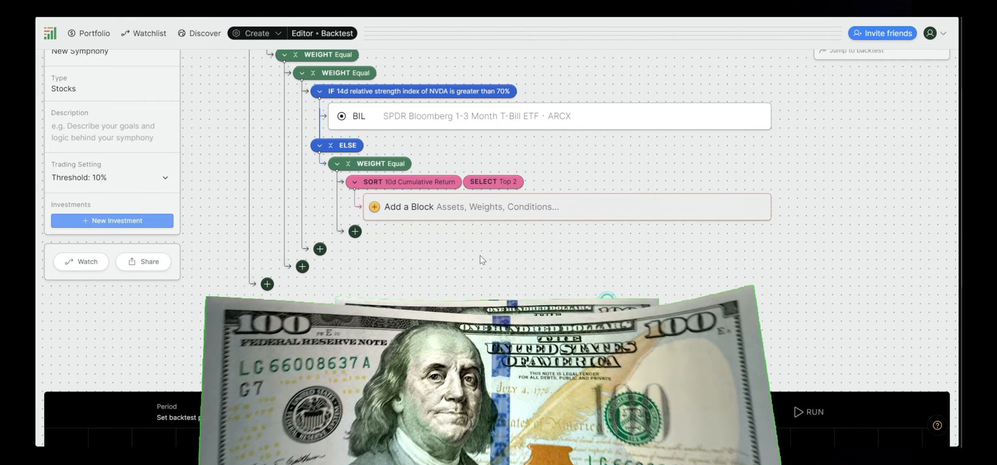
# Step: Add SPY, TSLA, AAPL, MSFT and AMD as asset blocks under the filter
pyautogui.click(397, 217)
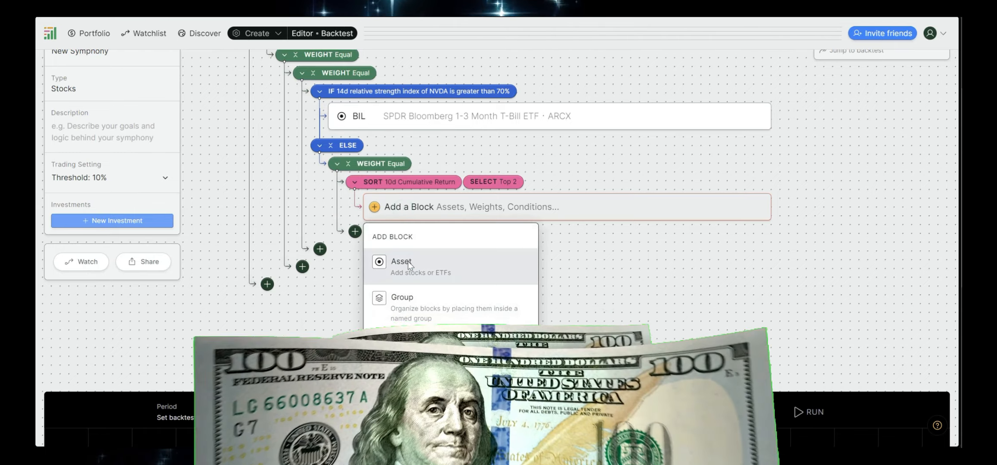
pyautogui.click(408, 261)
pyautogui.click(378, 227)
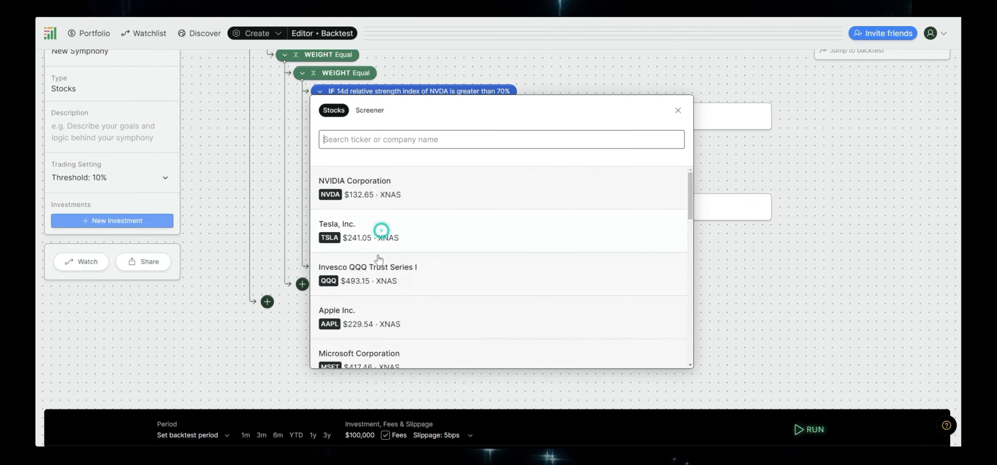
pyautogui.click(378, 247)
pyautogui.click(374, 286)
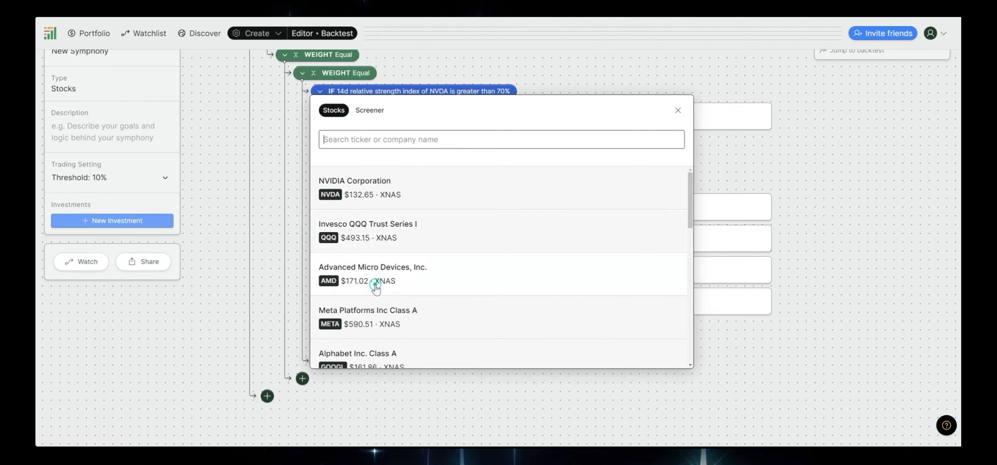
pyautogui.click(377, 282)
pyautogui.click(841, 289)
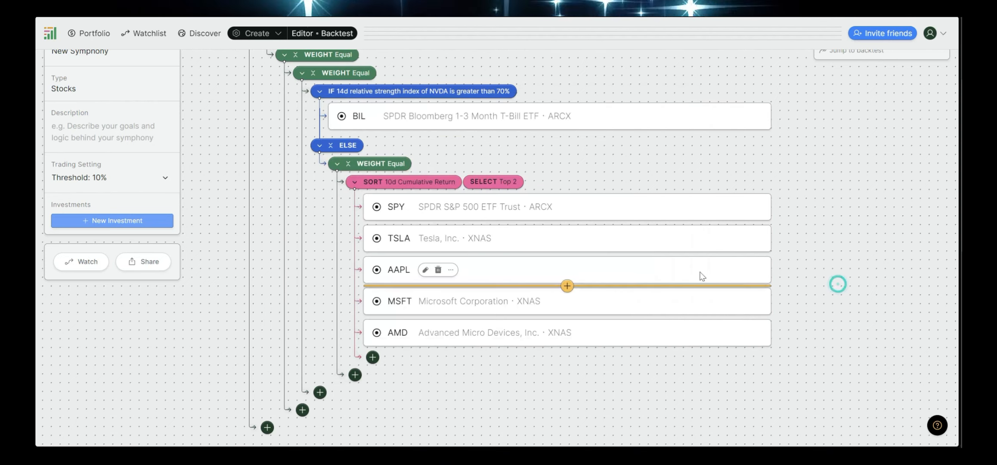
# Step: Delete the NVDA asset and the Group block with all its contents from the symphony
pyautogui.moveTo(436, 165)
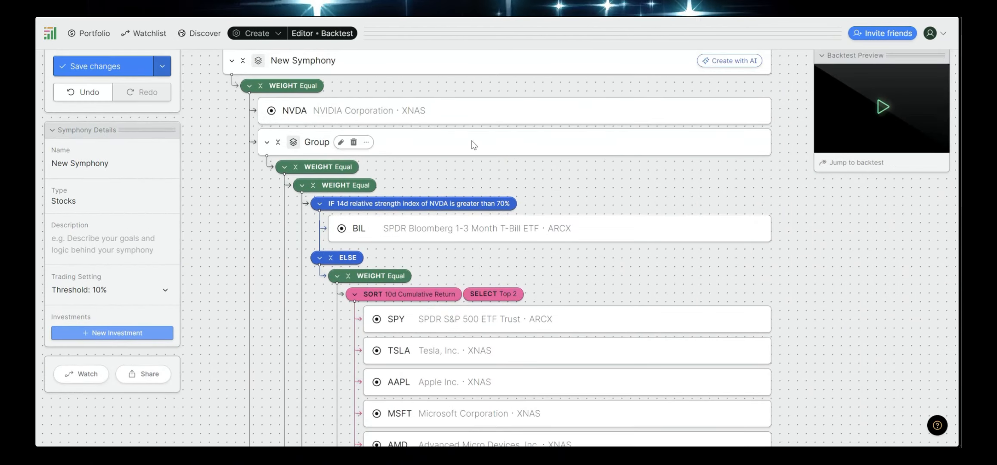
pyautogui.click(333, 111)
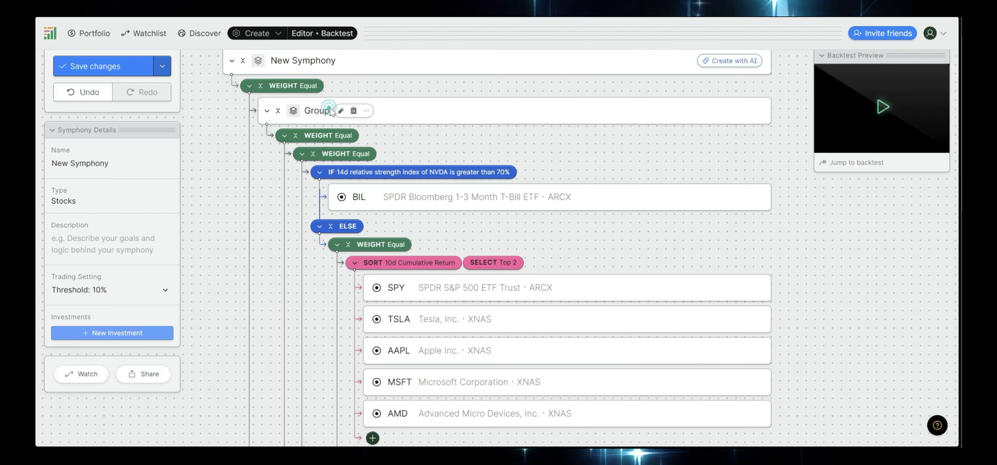
pyautogui.click(356, 111)
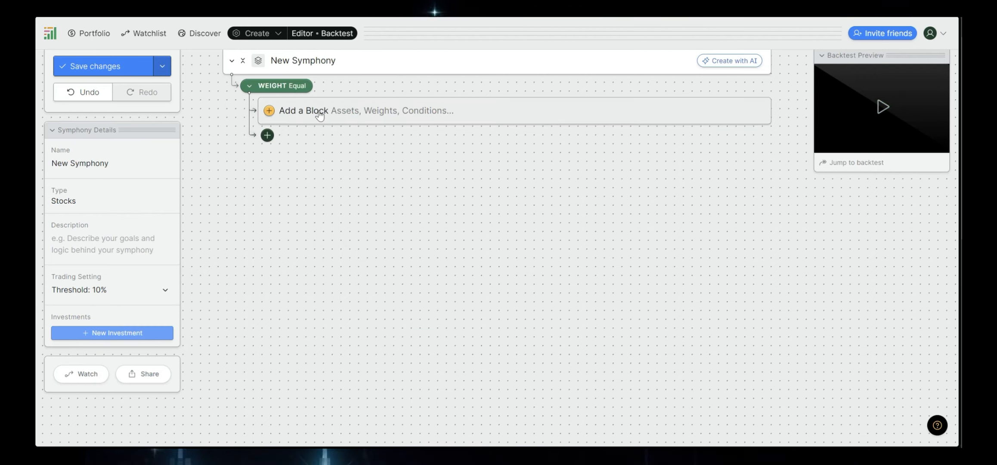
# Step: Add an If/Else (Conditional) block under the symphony's equal weight, with Relative Strength Index over a 10-day window as its first function
pyautogui.click(301, 110)
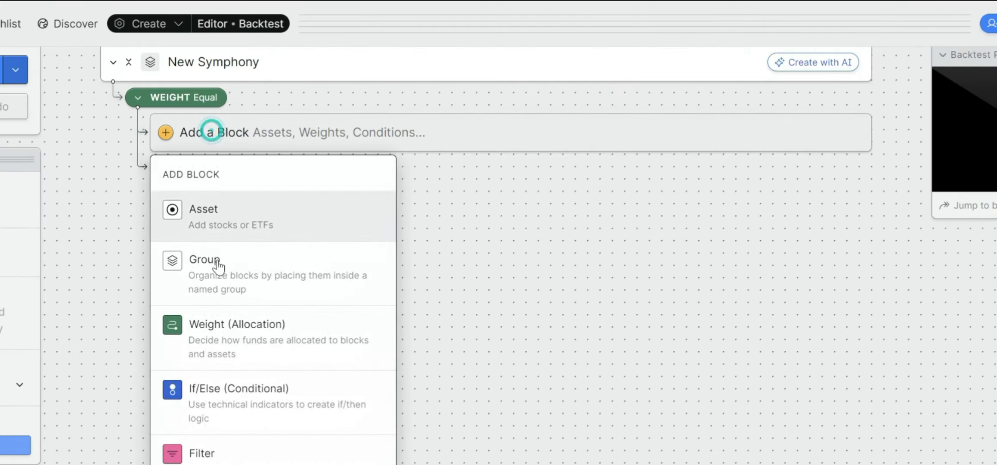
pyautogui.click(225, 392)
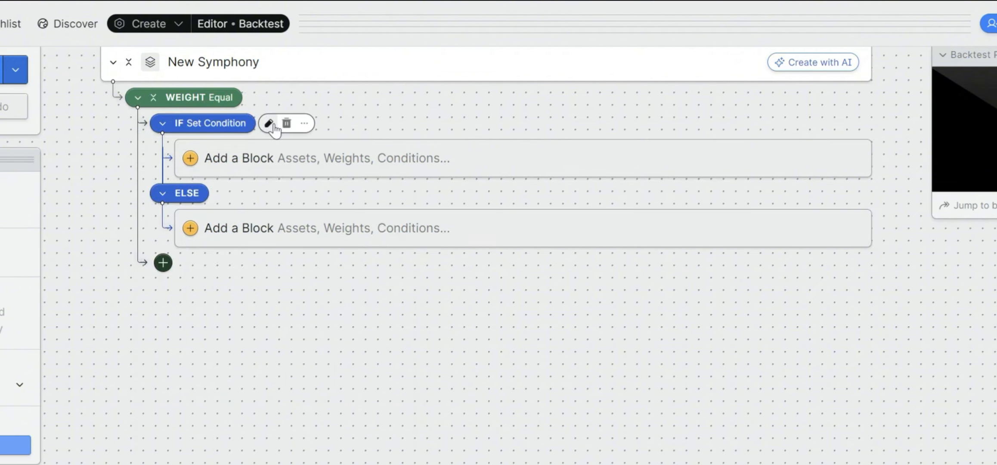
pyautogui.click(272, 125)
pyautogui.click(290, 195)
pyautogui.click(290, 243)
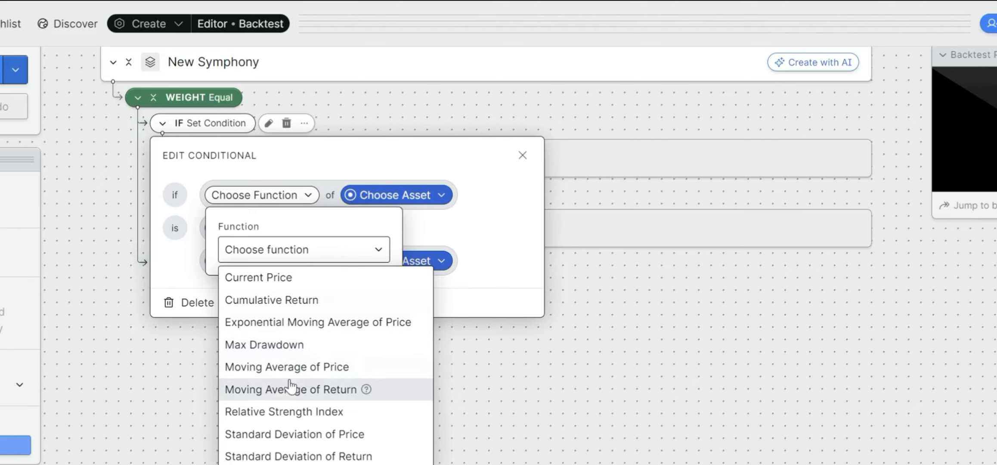
pyautogui.click(296, 412)
pyautogui.click(291, 297)
pyautogui.press('BackSpace')
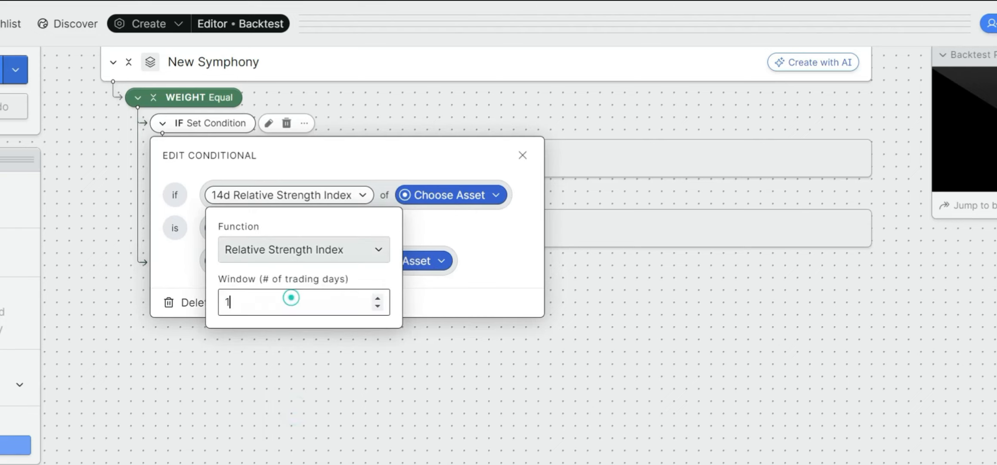
pyautogui.write('0')
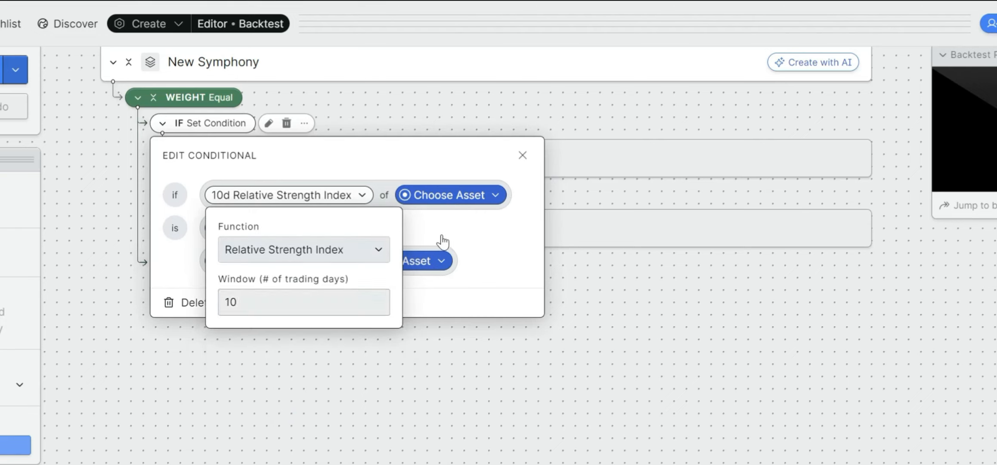
# Step: Complete the condition so the Relative Strength Index of QQQ is greater than a fixed value of 75%
pyautogui.click(441, 235)
pyautogui.click(463, 195)
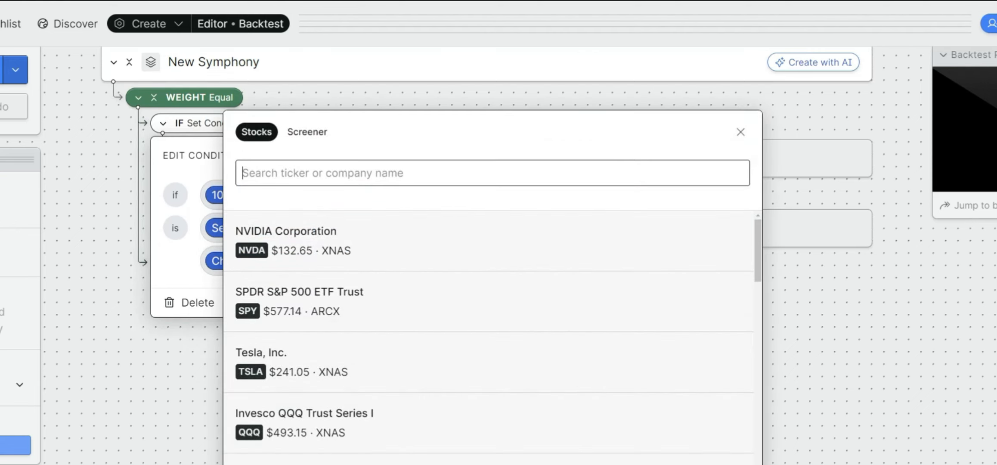
pyautogui.write('qqq')
pyautogui.click(302, 230)
pyautogui.click(284, 227)
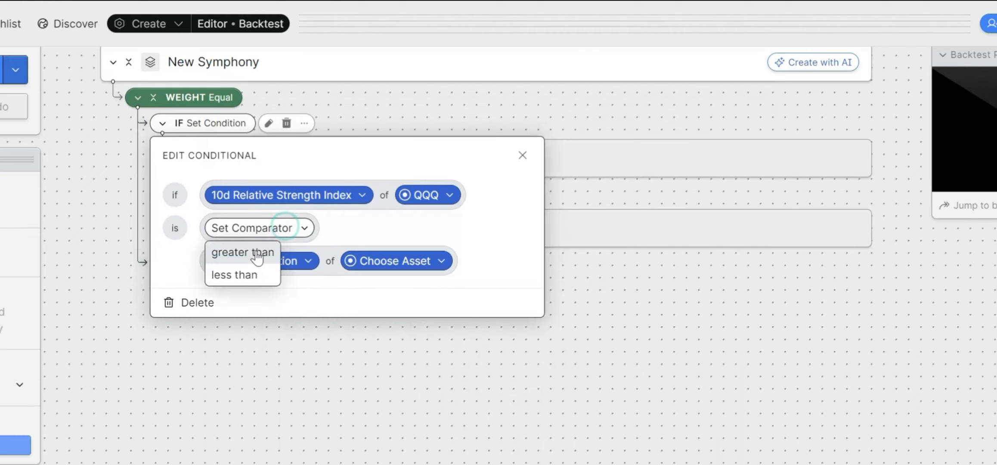
pyautogui.click(257, 254)
pyautogui.click(296, 263)
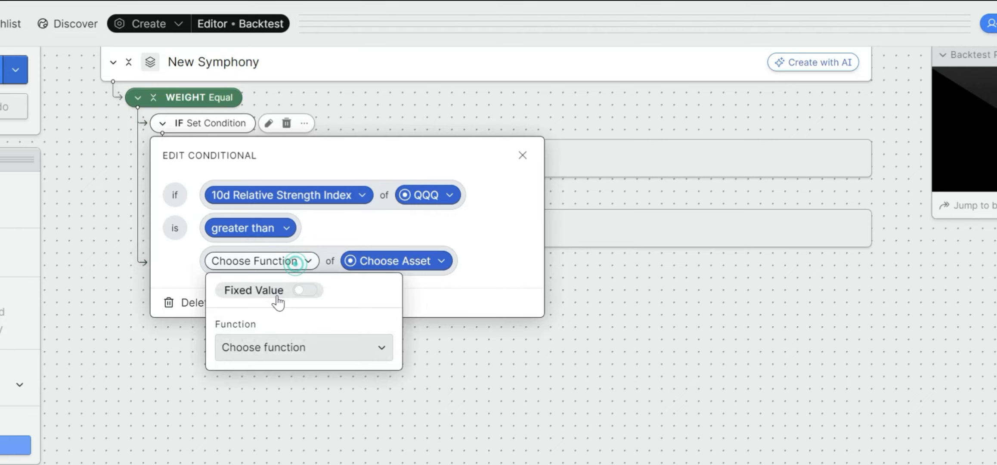
pyautogui.click(305, 292)
pyautogui.click(279, 338)
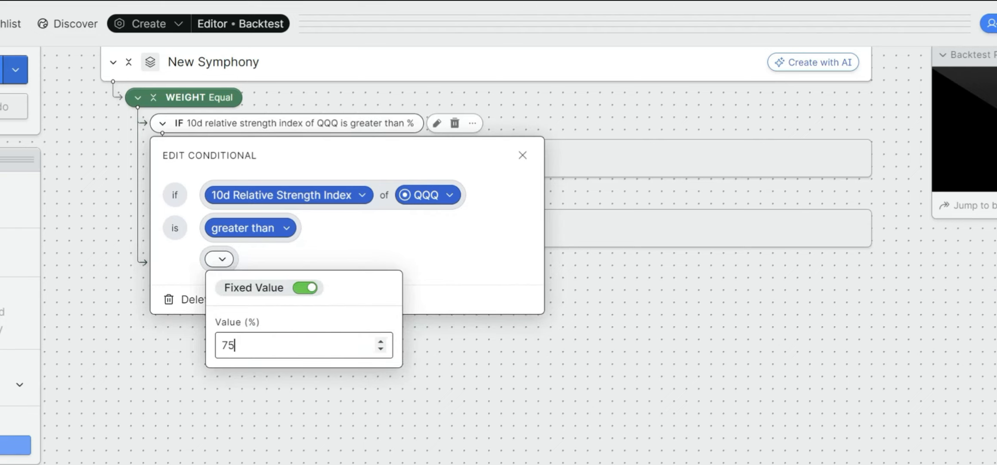
pyautogui.click(574, 320)
# Step: Add BIL and SQQQ as asset blocks under the IF branch of the QQQ condition
pyautogui.click(256, 168)
pyautogui.click(241, 234)
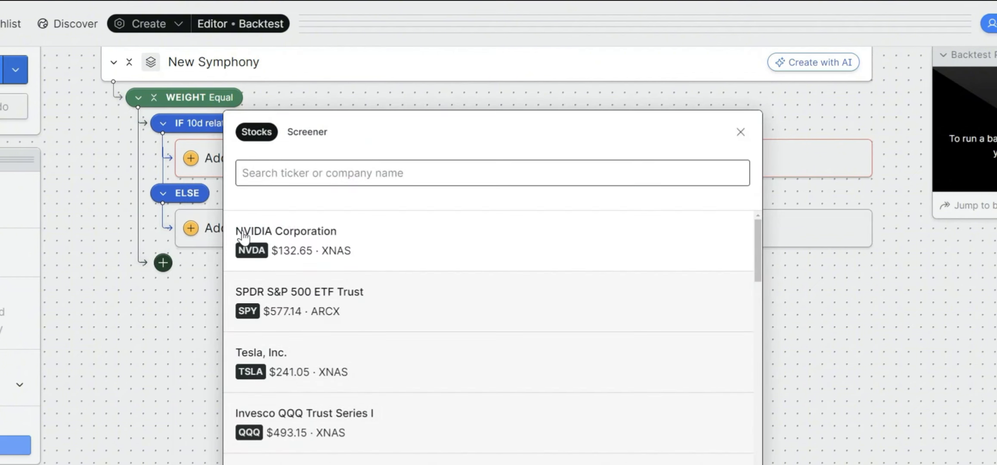
pyautogui.write('bil')
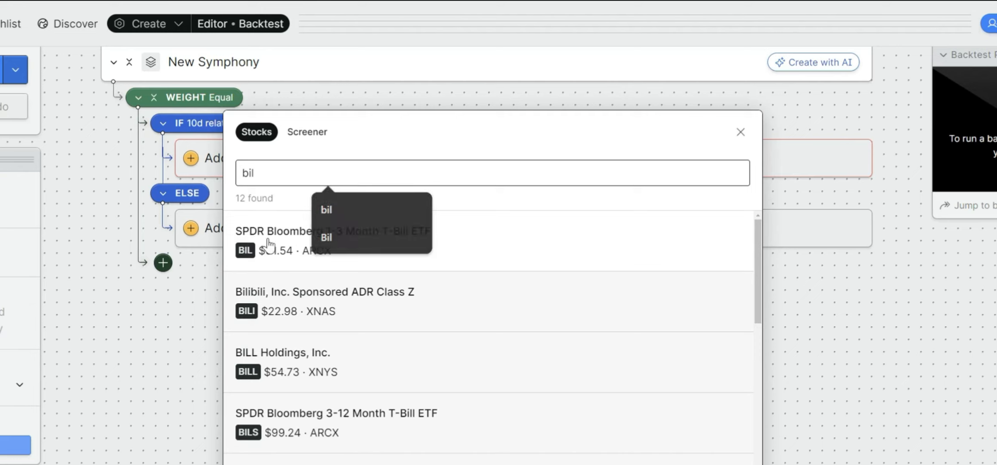
pyautogui.click(268, 238)
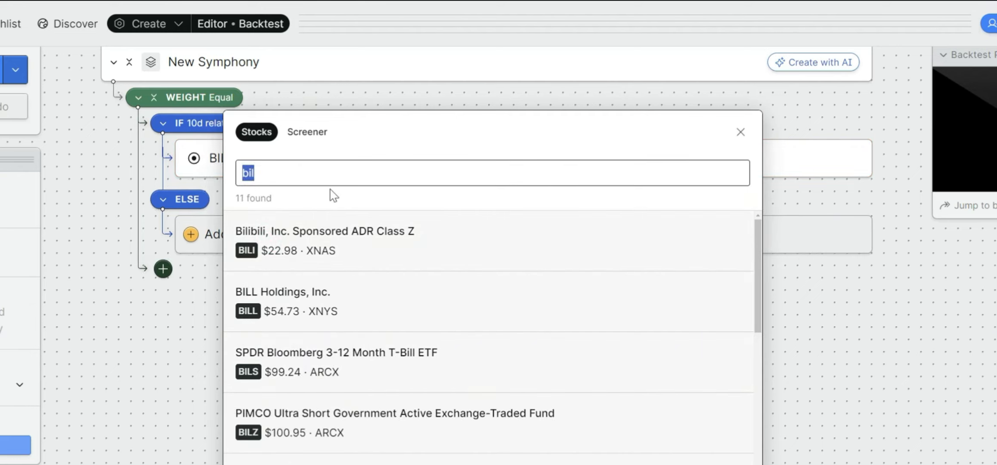
pyautogui.write('sqq')
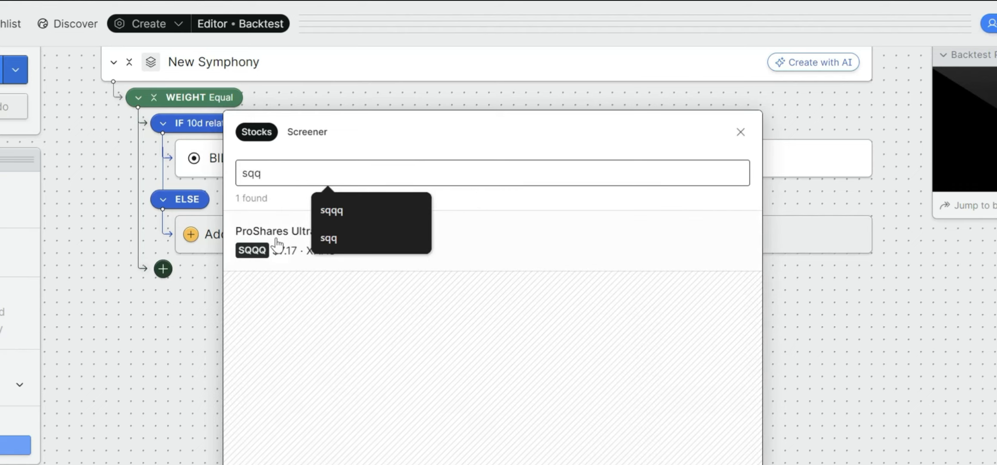
pyautogui.click(276, 244)
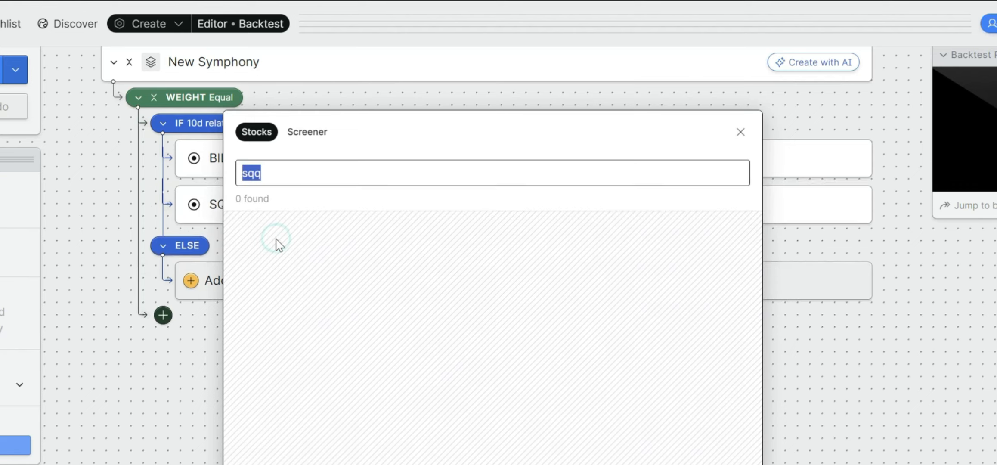
pyautogui.click(130, 197)
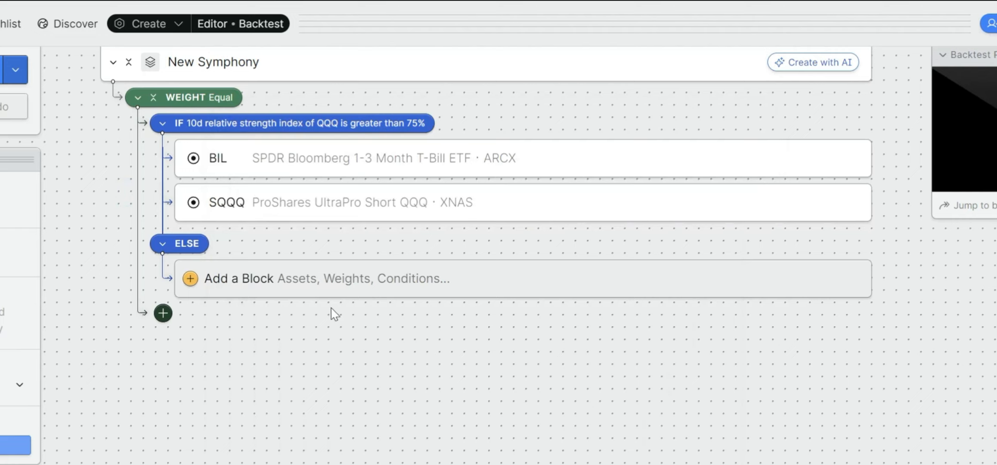
# Step: Add a nested If/Else (Conditional) block under the ELSE branch of the QQQ condition
pyautogui.moveTo(397, 219)
pyautogui.click(246, 289)
pyautogui.scroll(-3, 257, 377)
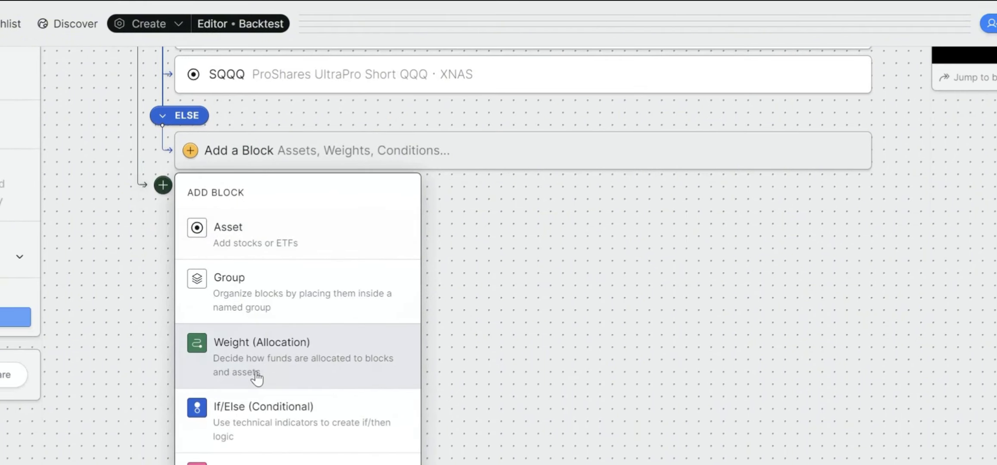
pyautogui.click(248, 410)
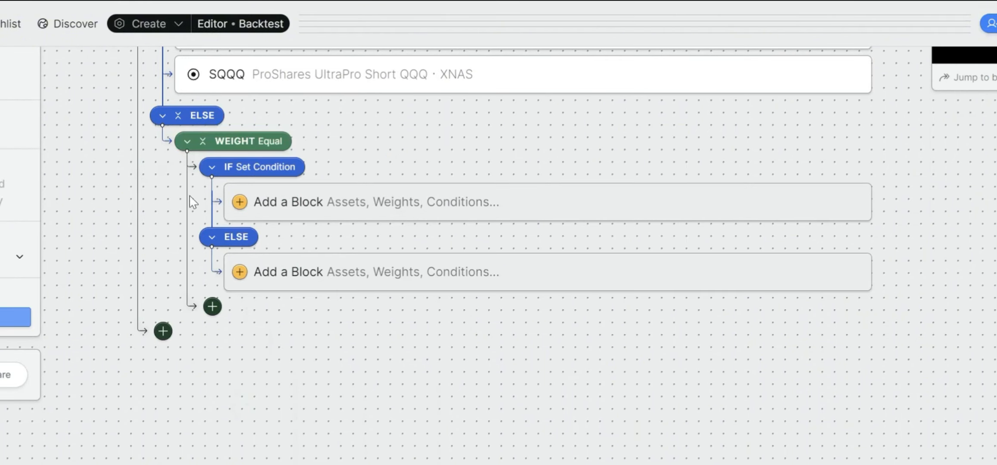